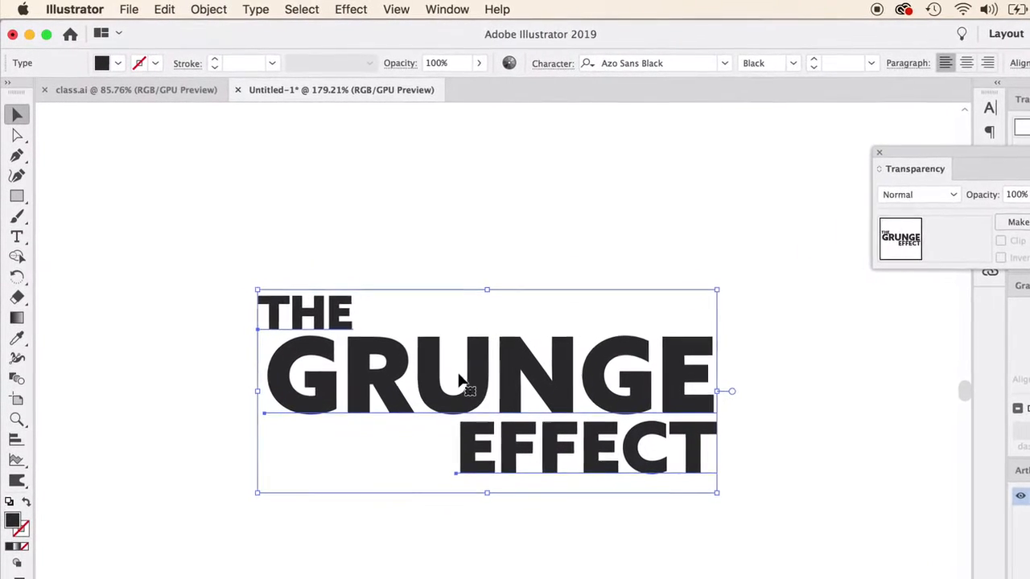
# Step: Convert the THE GRUNGE EFFECT text to outlines and clear the selection
pyautogui.rightClick(462, 376)
pyautogui.click(497, 486)
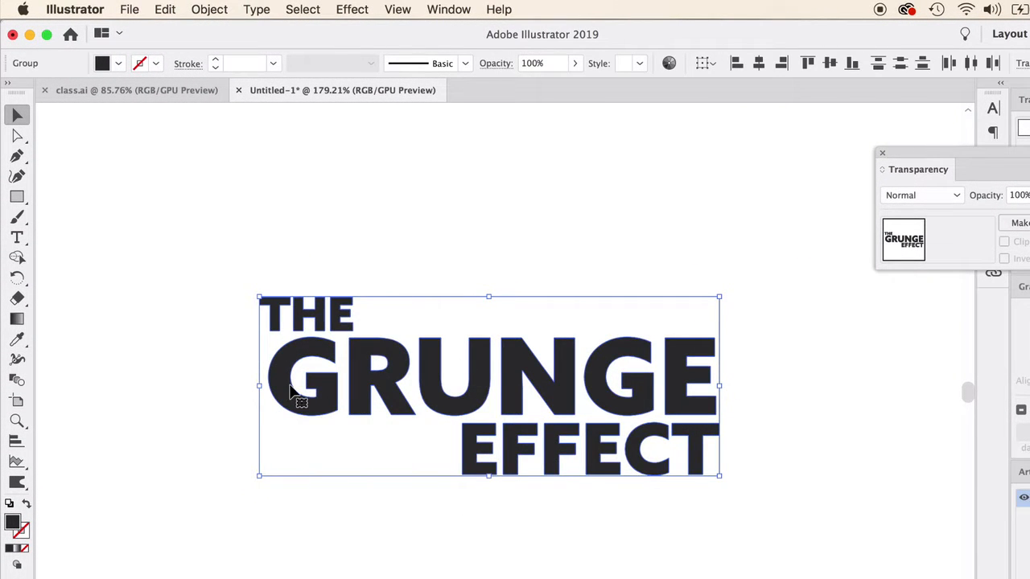
pyautogui.click(227, 356)
# Step: Select the outlined lettering and show all its anchor points with the Direct Selection tool
pyautogui.scroll(3, 270, 354)
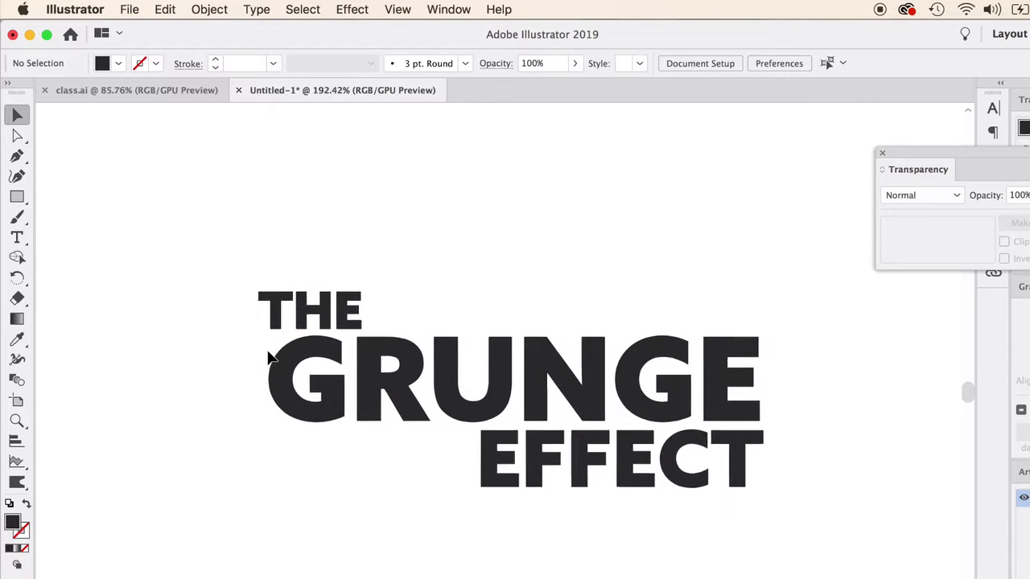
pyautogui.hscroll(1, 251, 284)
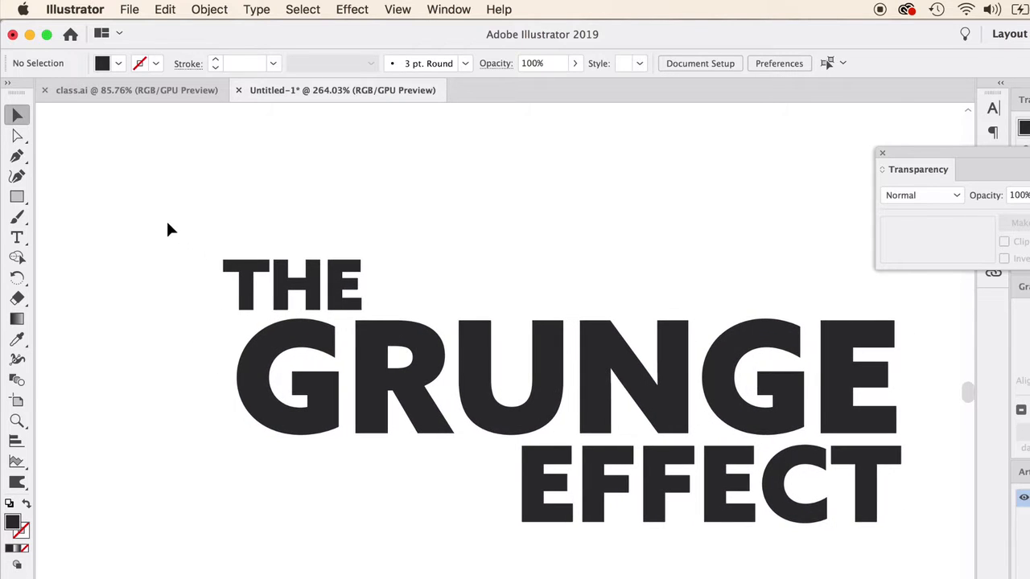
pyautogui.moveTo(167, 222); pyautogui.dragTo(915, 552)
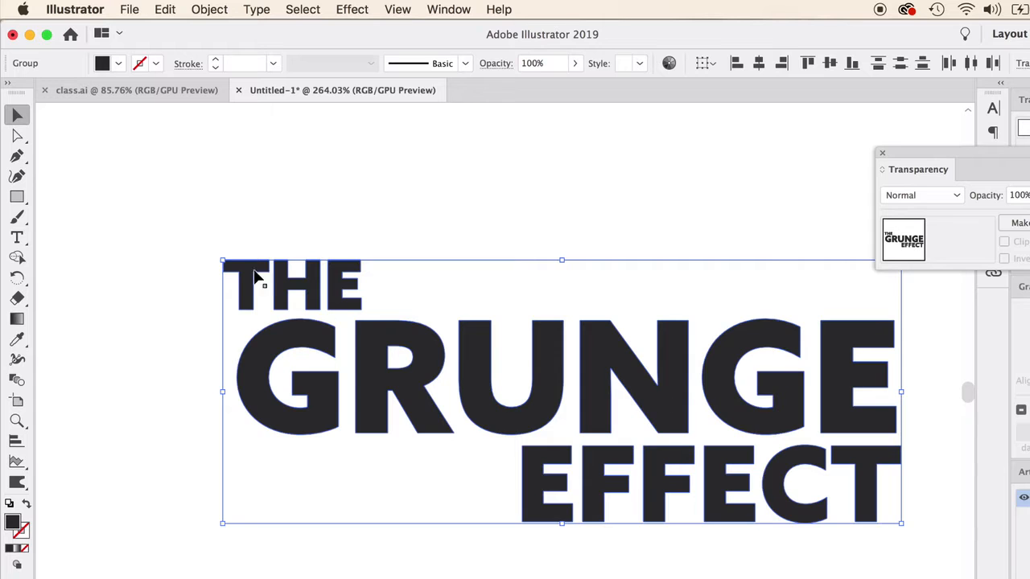
pyautogui.click(18, 135)
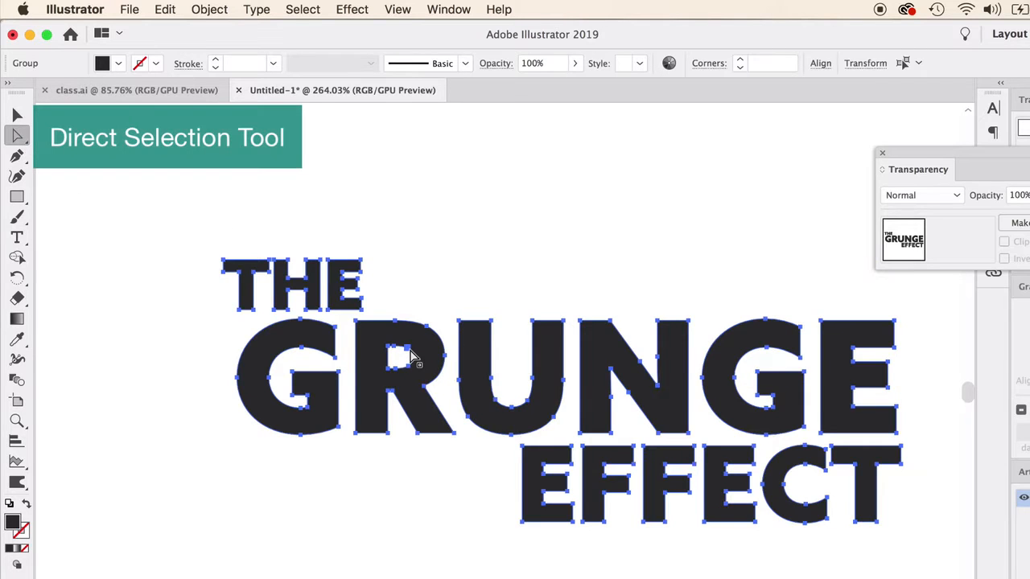
pyautogui.scroll(2, 411, 354)
pyautogui.scroll(2, 410, 354)
pyautogui.hscroll(-3, 276, 303)
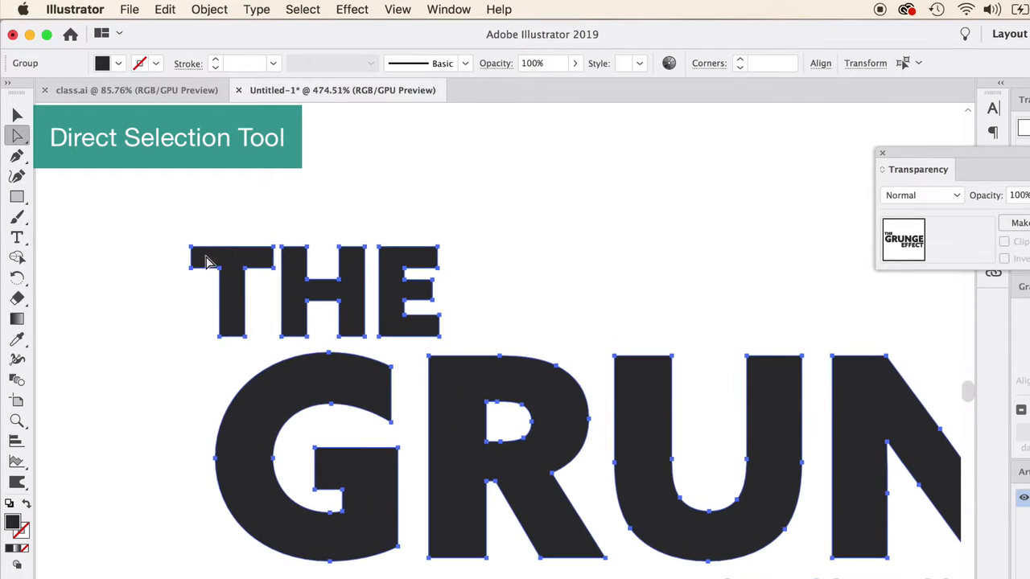
# Step: Select the upper and middle anchor points of THE and slightly round those corners with the live corner widgets
pyautogui.click(204, 234)
pyautogui.click(211, 260)
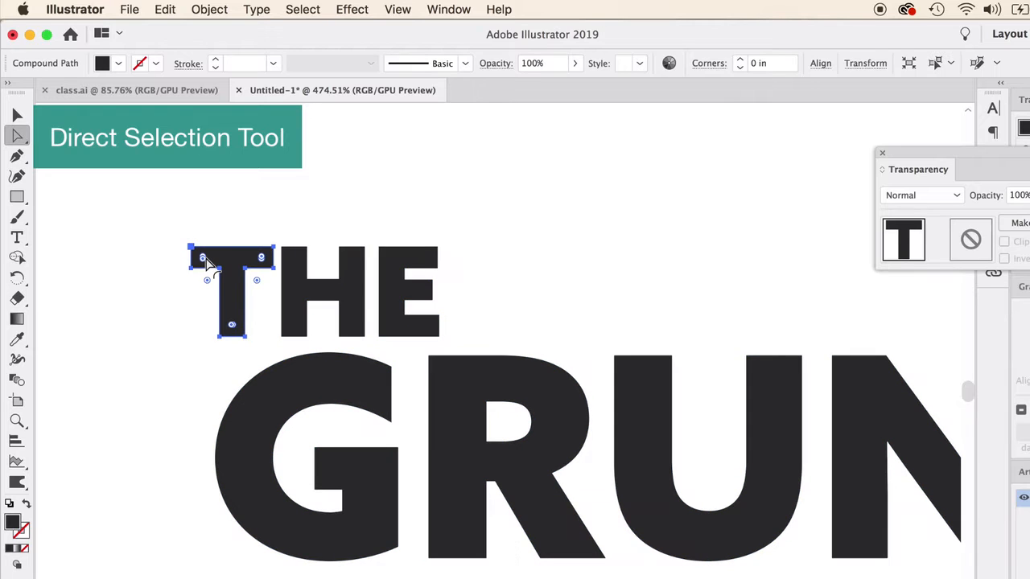
pyautogui.moveTo(161, 206); pyautogui.dragTo(465, 300)
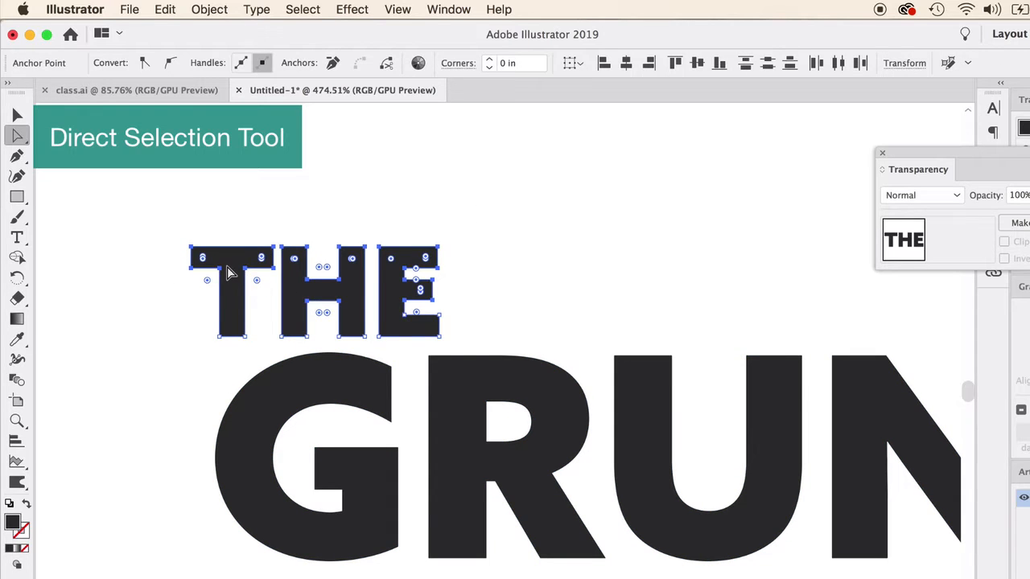
pyautogui.scroll(1, 229, 272)
pyautogui.scroll(1, 227, 274)
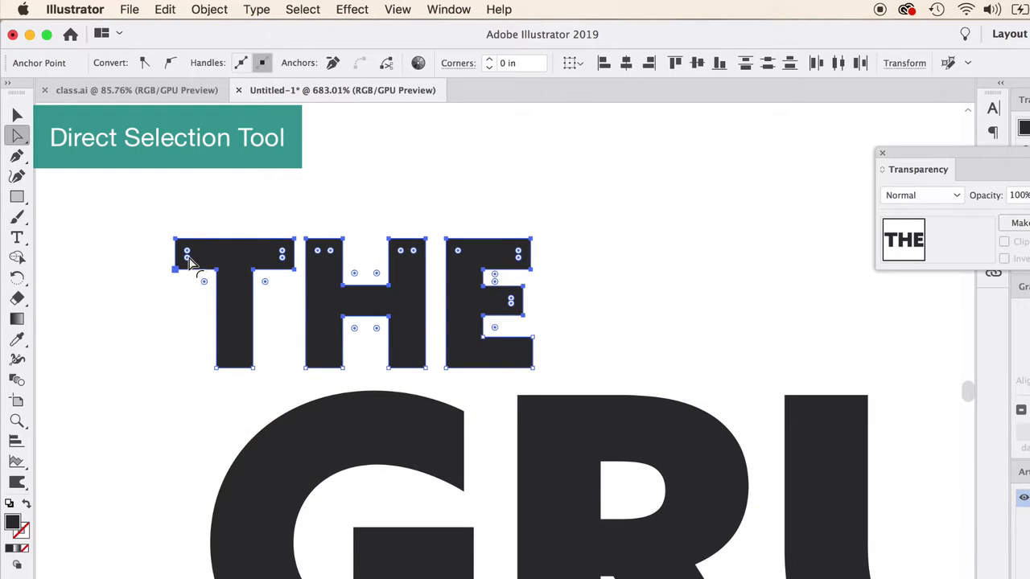
pyautogui.scroll(4, 190, 262)
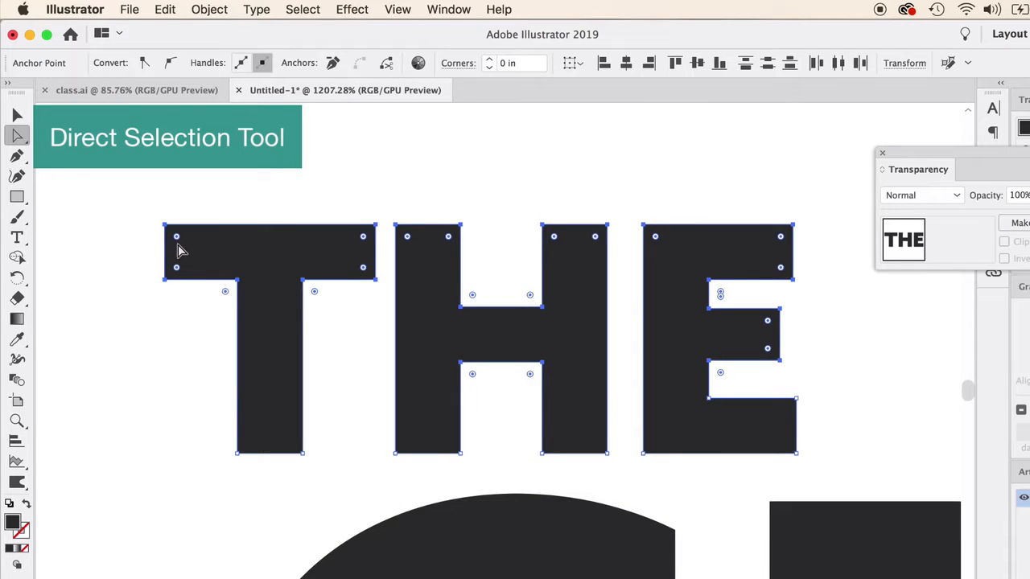
pyautogui.moveTo(178, 242)
pyautogui.mouseDown()
pyautogui.moveTo(172, 230)
pyautogui.moveTo(193, 239)
pyautogui.moveTo(172, 235)
pyautogui.mouseUp()
pyautogui.click(527, 152)
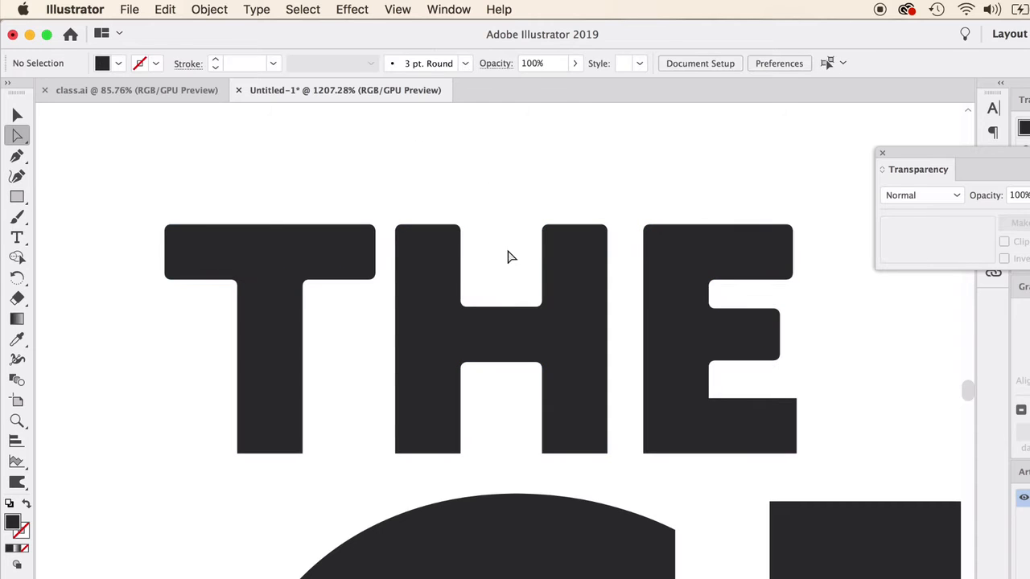
# Step: Round the corners of the T in THE further, including the two corners at the base of its stem
pyautogui.click(282, 281)
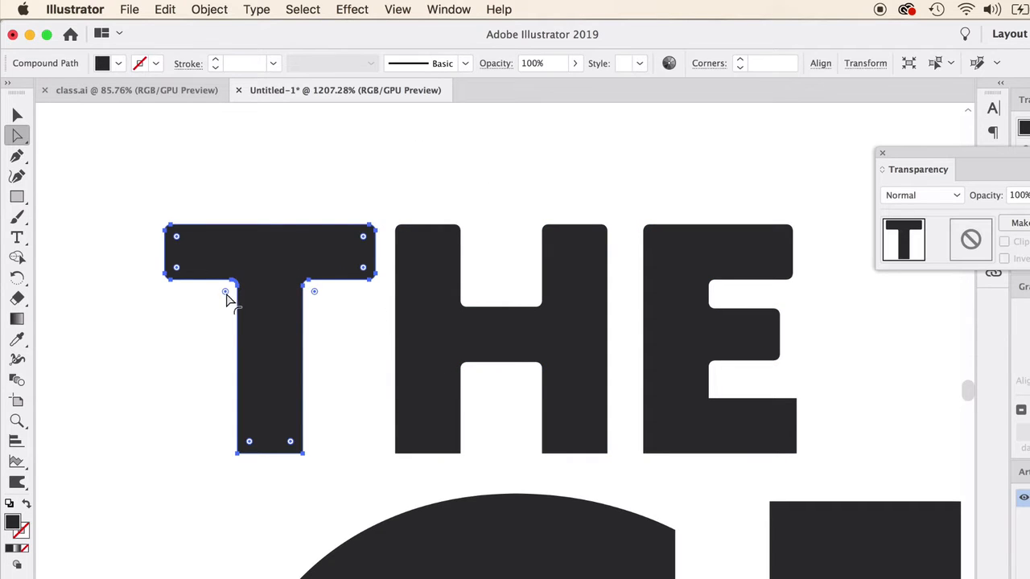
pyautogui.moveTo(229, 289); pyautogui.dragTo(229, 291)
pyautogui.click(268, 426)
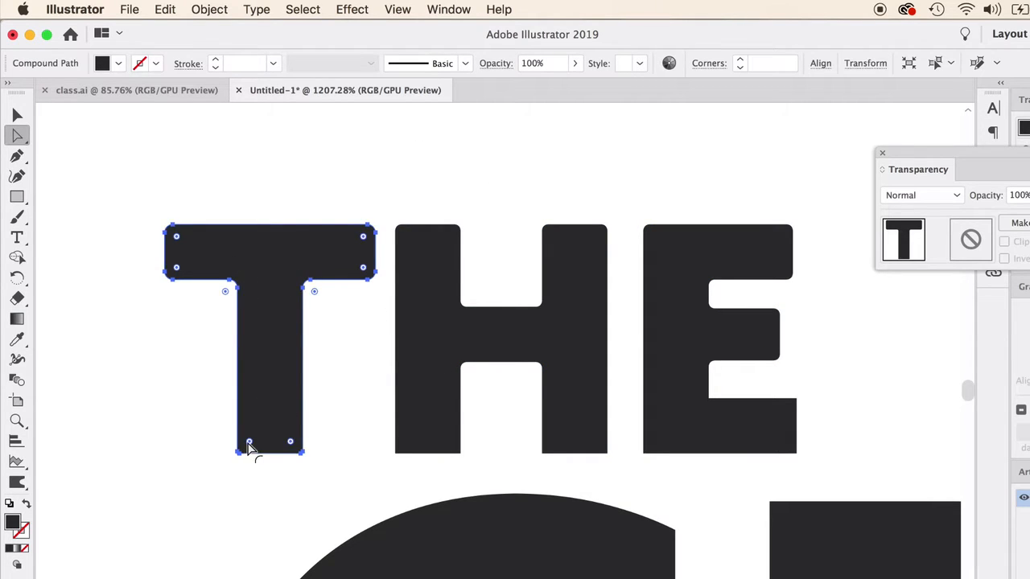
pyautogui.moveTo(250, 441); pyautogui.dragTo(254, 438)
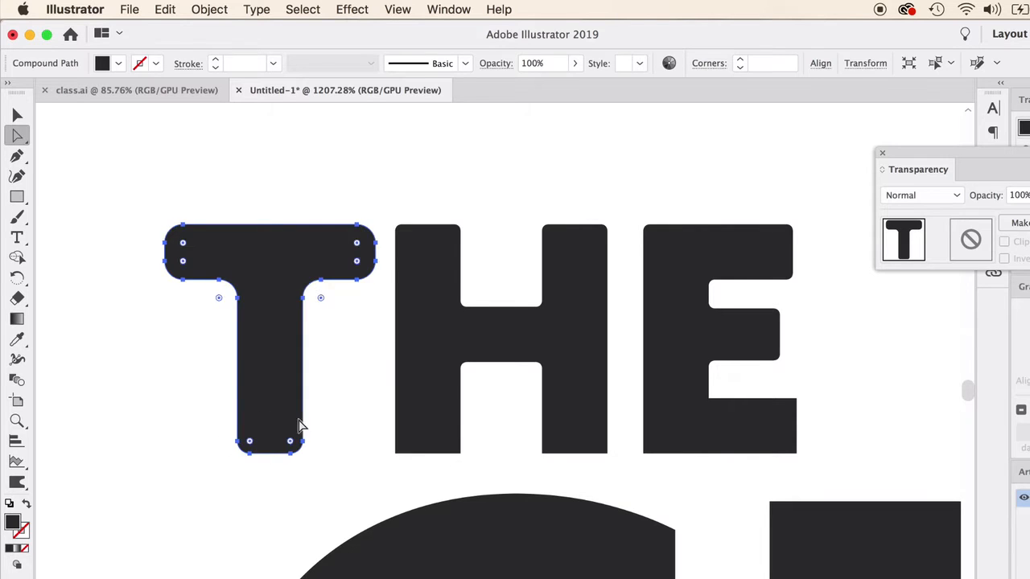
pyautogui.click(344, 403)
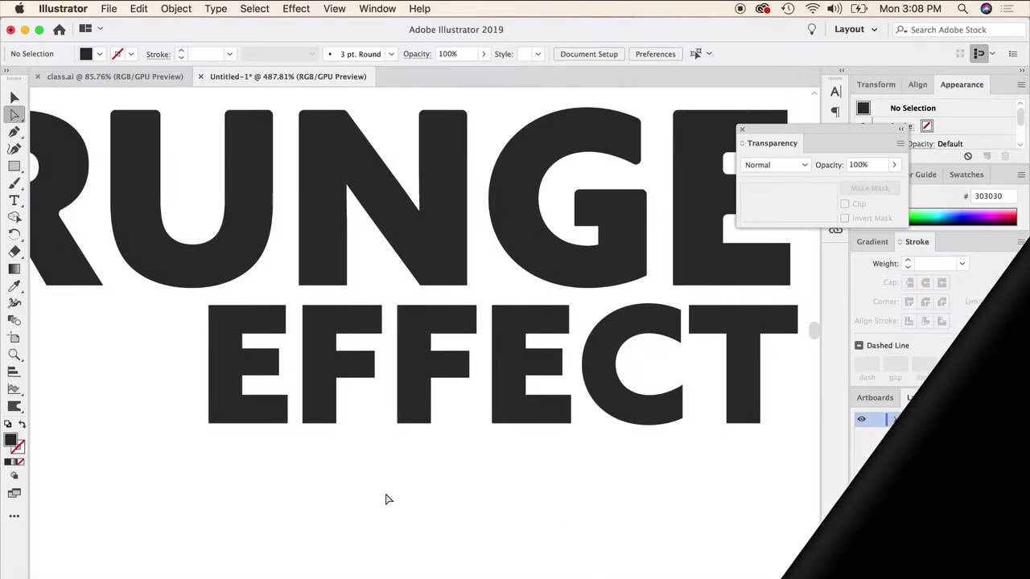
pyautogui.scroll(-4, 326, 473)
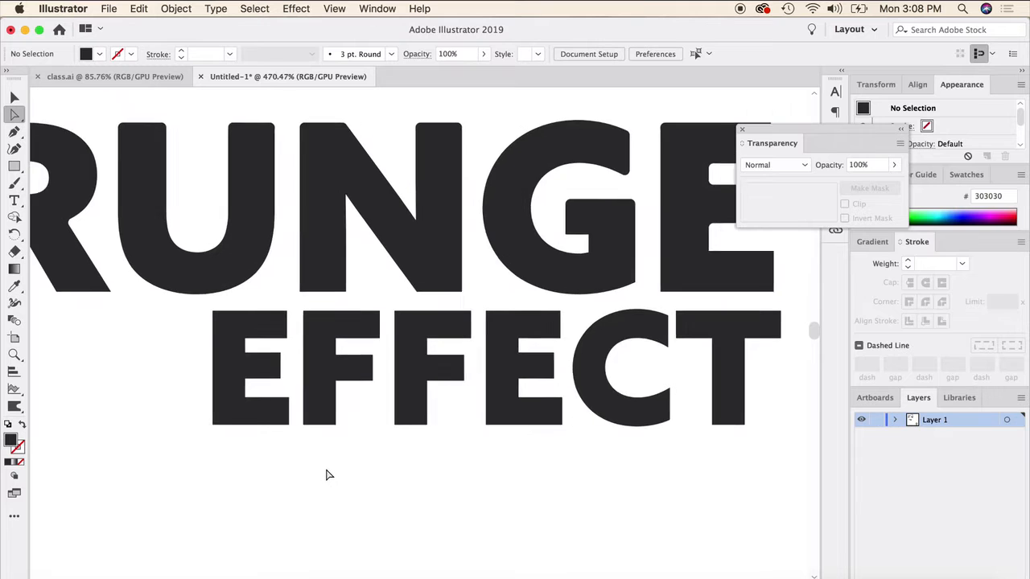
pyautogui.scroll(-4, 326, 475)
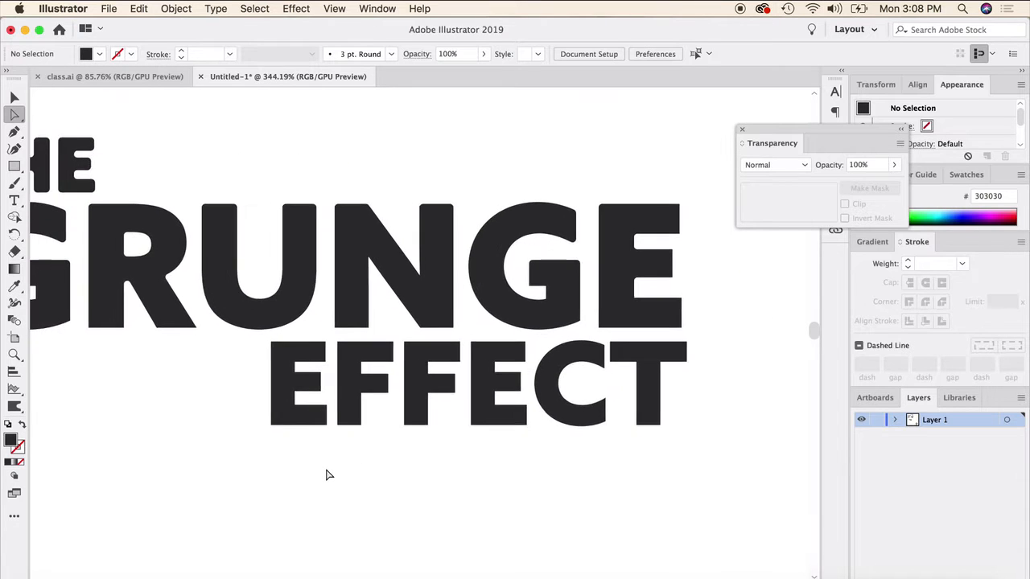
pyautogui.scroll(-3, 326, 475)
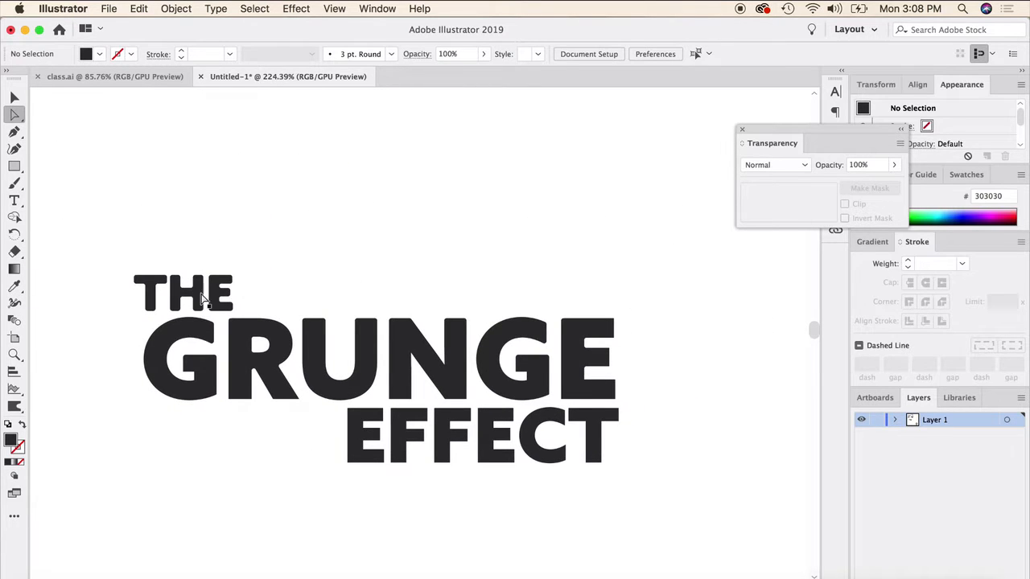
pyautogui.scroll(1, 200, 306)
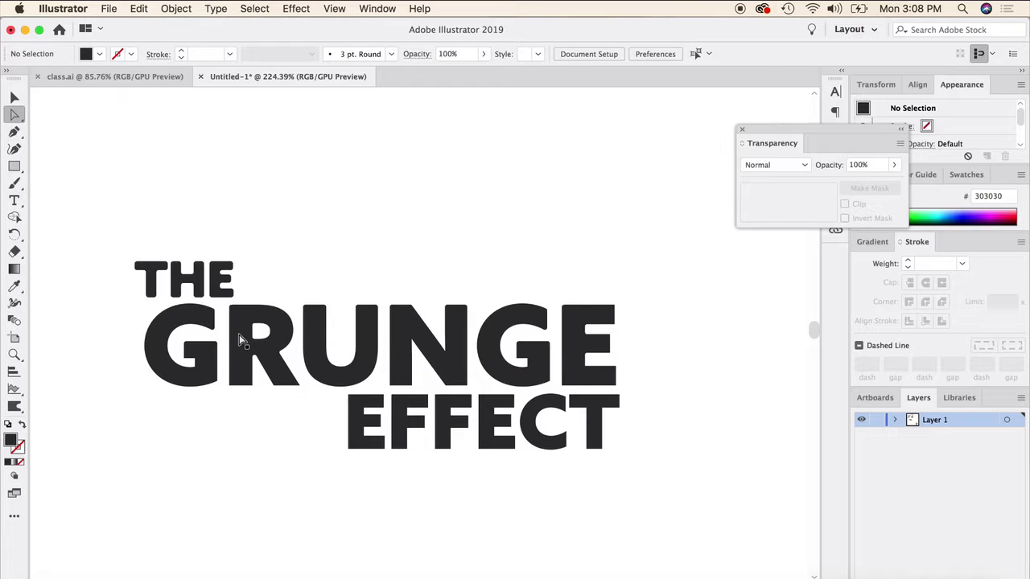
pyautogui.scroll(-3, 368, 413)
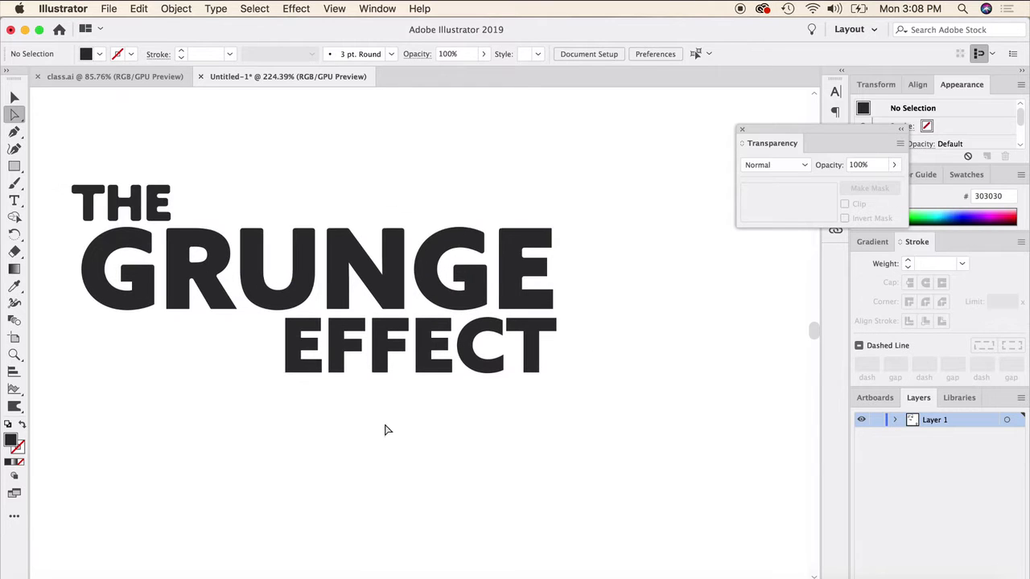
pyautogui.scroll(5, 387, 427)
pyautogui.moveTo(187, 397); pyautogui.dragTo(736, 292)
pyautogui.scroll(1, 704, 318)
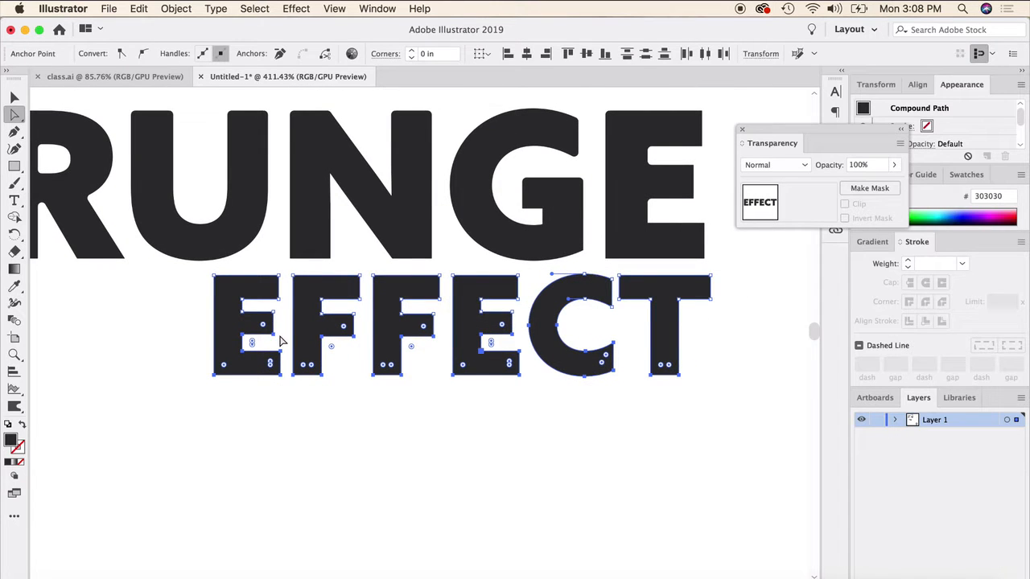
pyautogui.scroll(3, 291, 344)
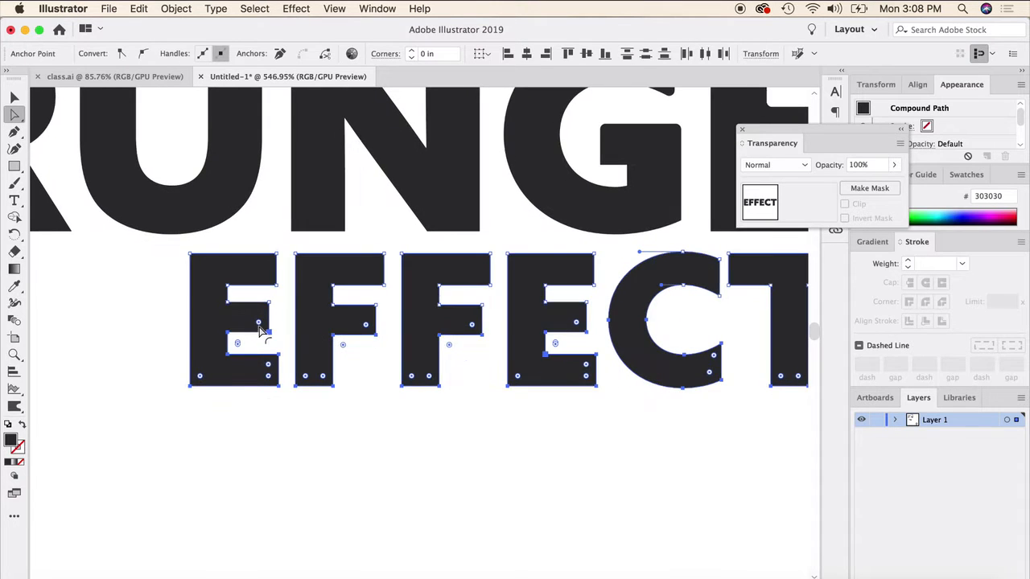
pyautogui.moveTo(261, 333)
pyautogui.mouseDown()
pyautogui.moveTo(253, 322)
pyautogui.moveTo(268, 330)
pyautogui.mouseUp()
pyautogui.press('super+z')
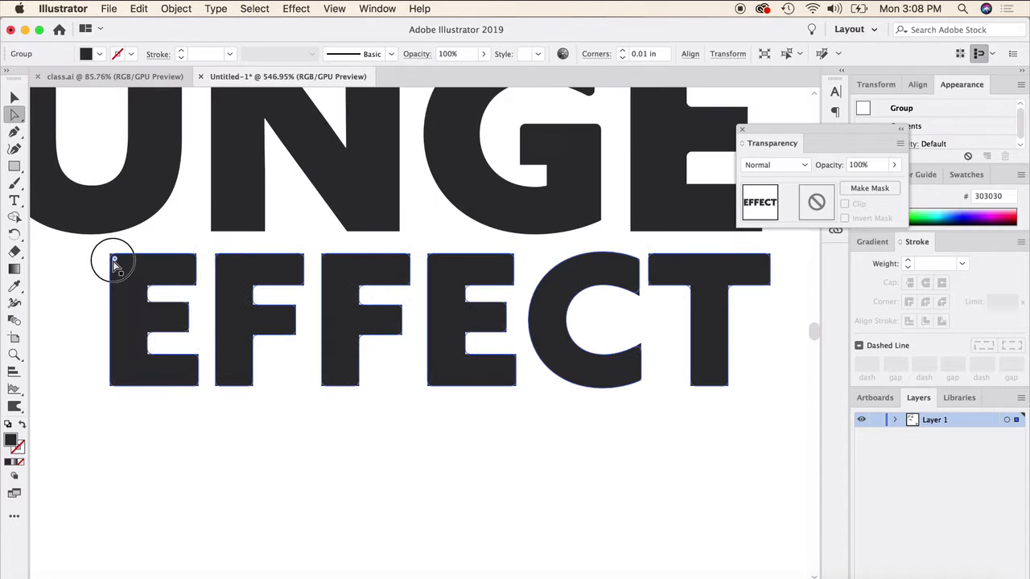
# Step: Slightly round all the corners of the word EFFECT together with a live corner widget
pyautogui.moveTo(112, 262); pyautogui.dragTo(114, 262)
pyautogui.click(70, 285)
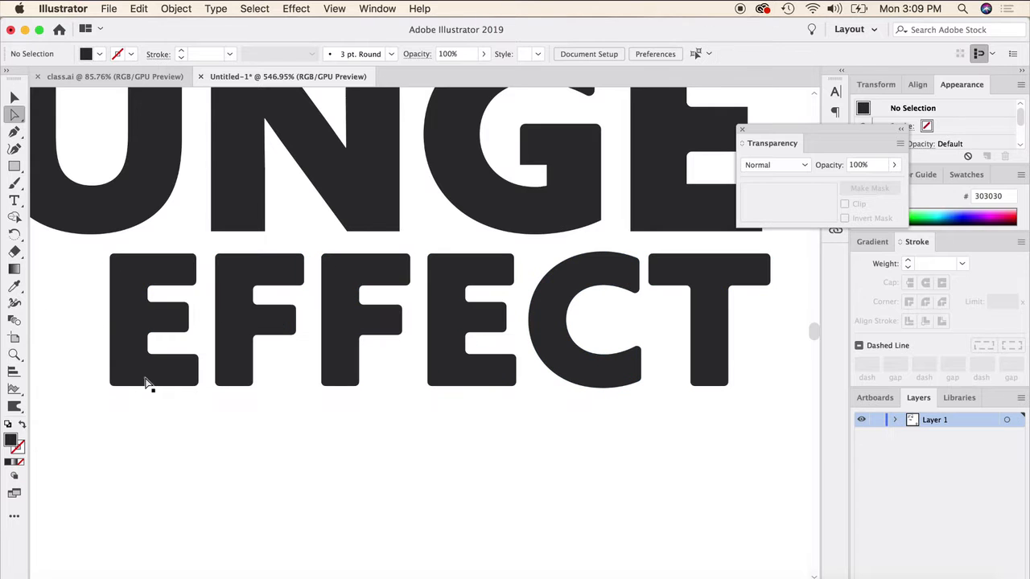
pyautogui.scroll(-6, 154, 373)
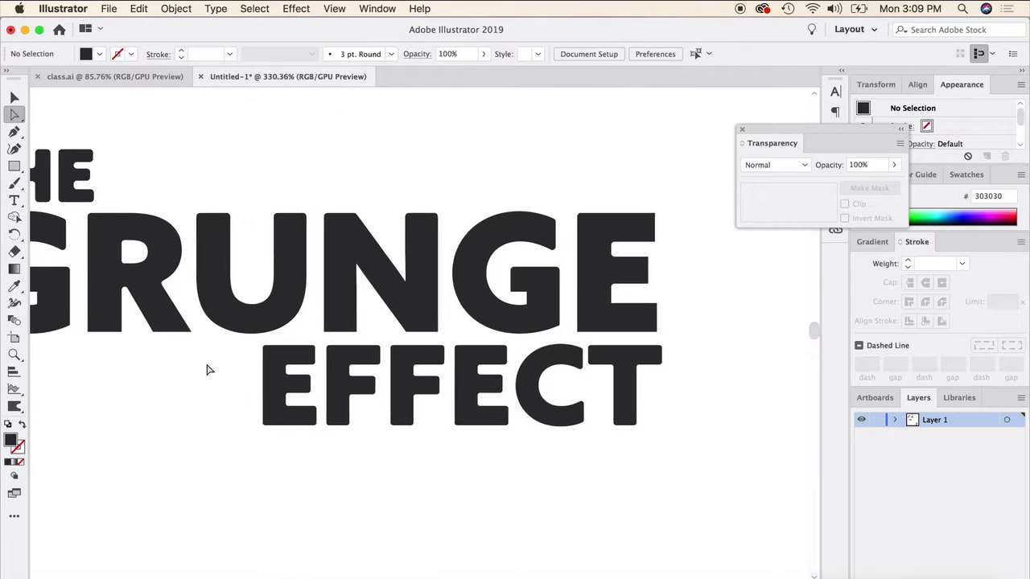
pyautogui.scroll(-1, 206, 370)
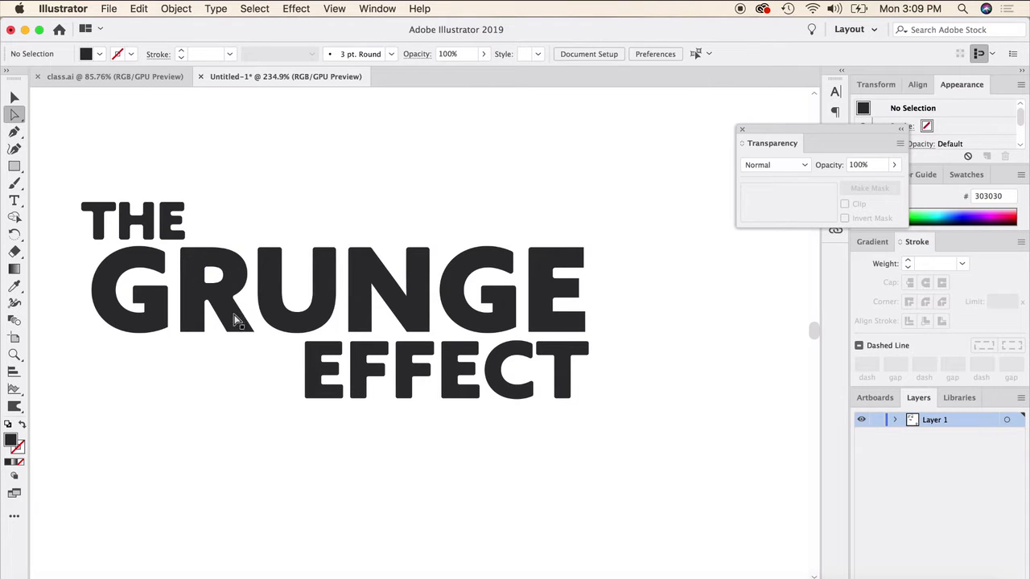
pyautogui.scroll(1, 232, 314)
pyautogui.scroll(-3, 244, 311)
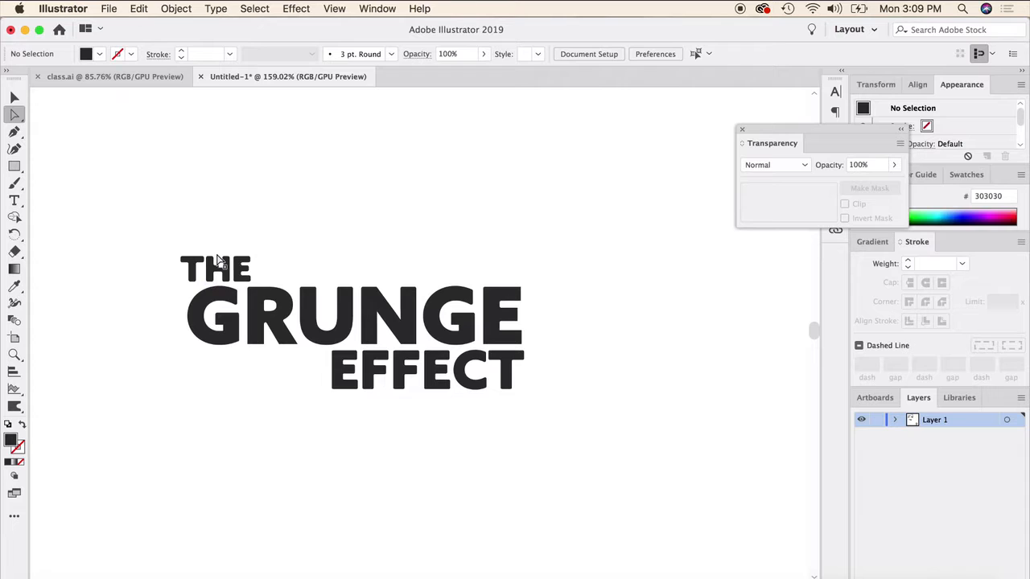
# Step: Select the whole THE GRUNGE EFFECT lettering with the Selection tool and group it
pyautogui.click(14, 98)
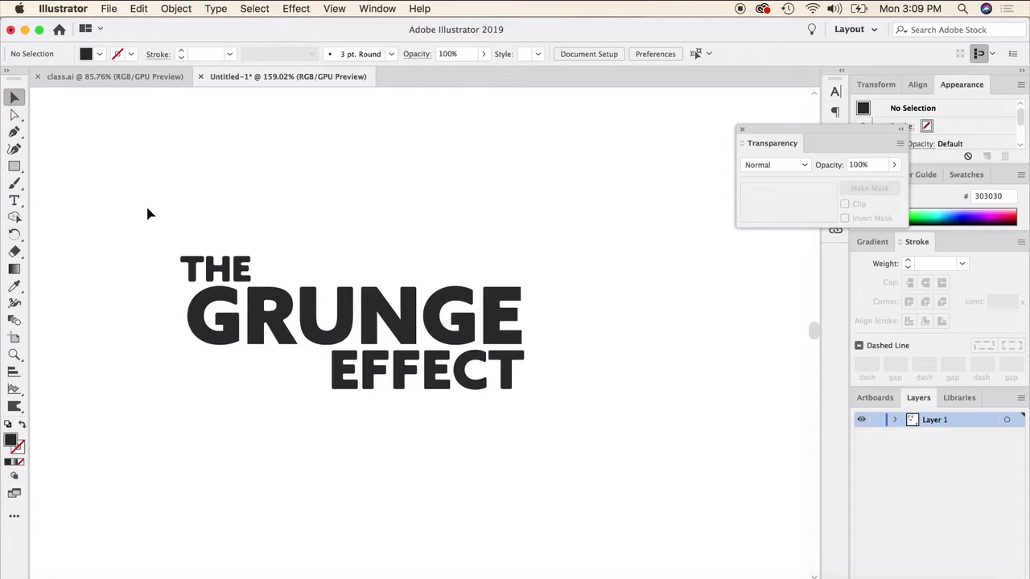
pyautogui.moveTo(70, 175); pyautogui.dragTo(706, 481)
pyautogui.click(294, 306)
pyautogui.rightClick(294, 306)
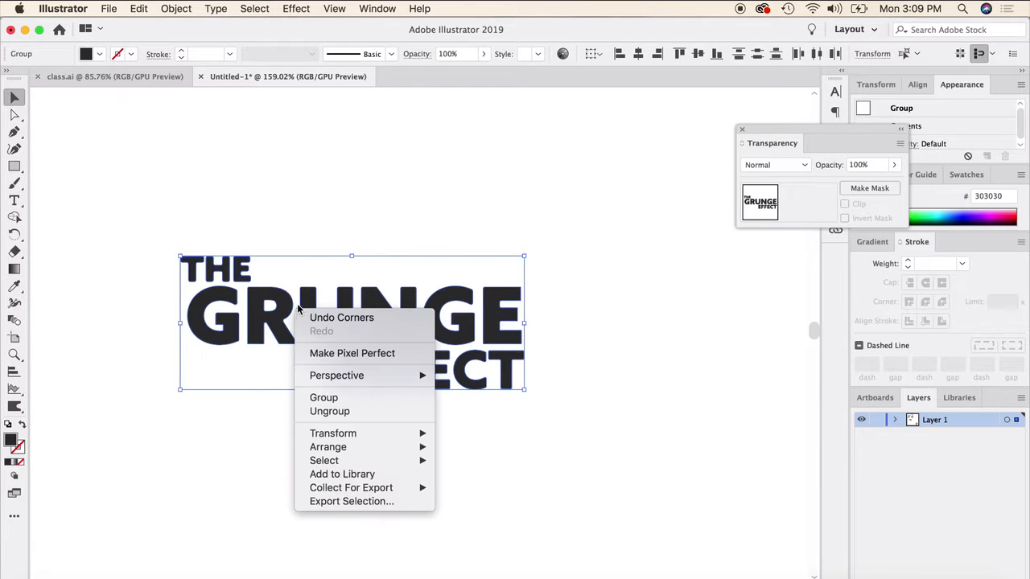
pyautogui.click(352, 399)
pyautogui.click(595, 375)
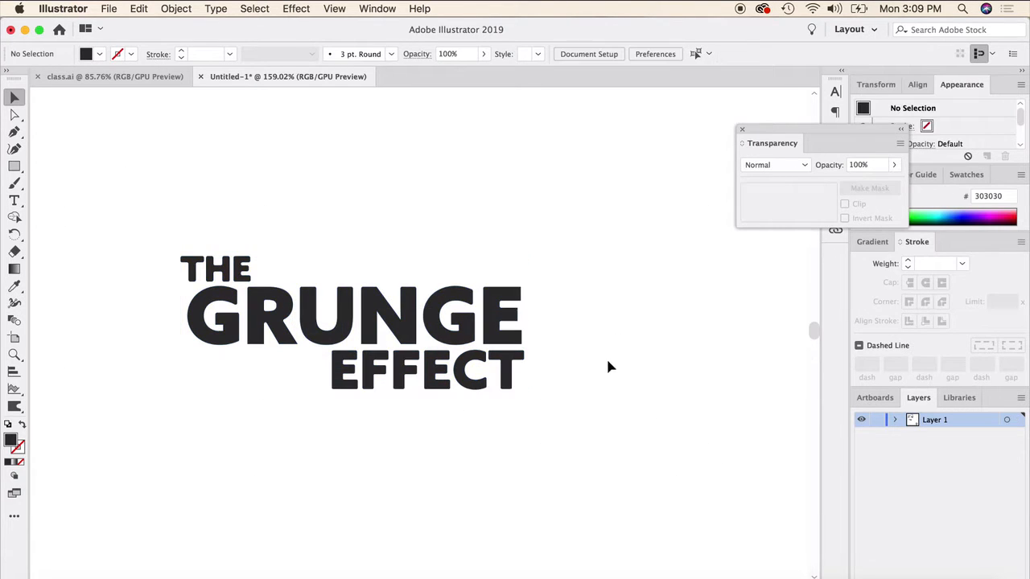
# Step: Scale down the linked grunge texture image and place it over the lettering so that it covers all three words
pyautogui.scroll(-3, 486, 342)
pyautogui.scroll(2, 486, 342)
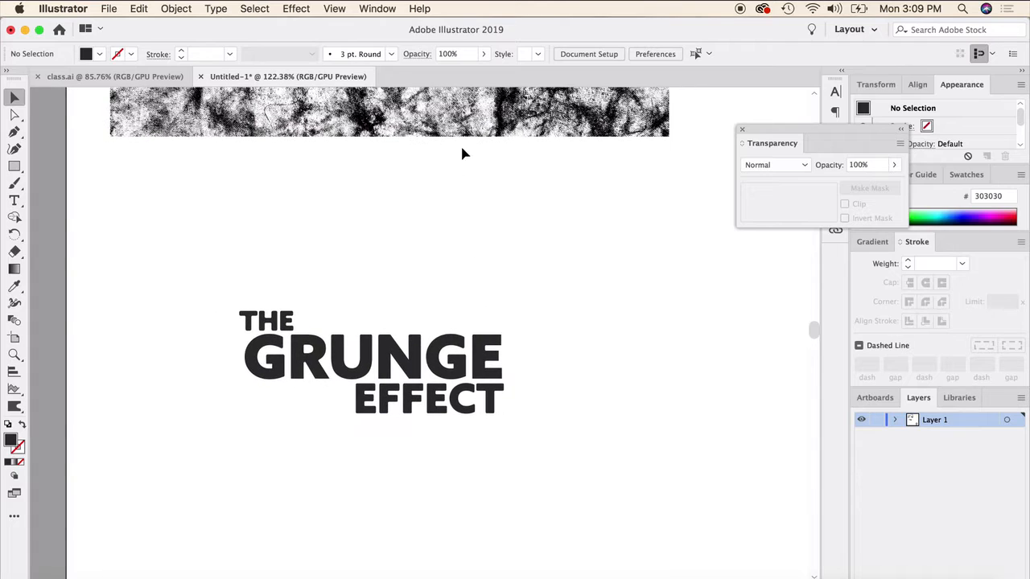
pyautogui.moveTo(466, 128); pyautogui.dragTo(485, 463)
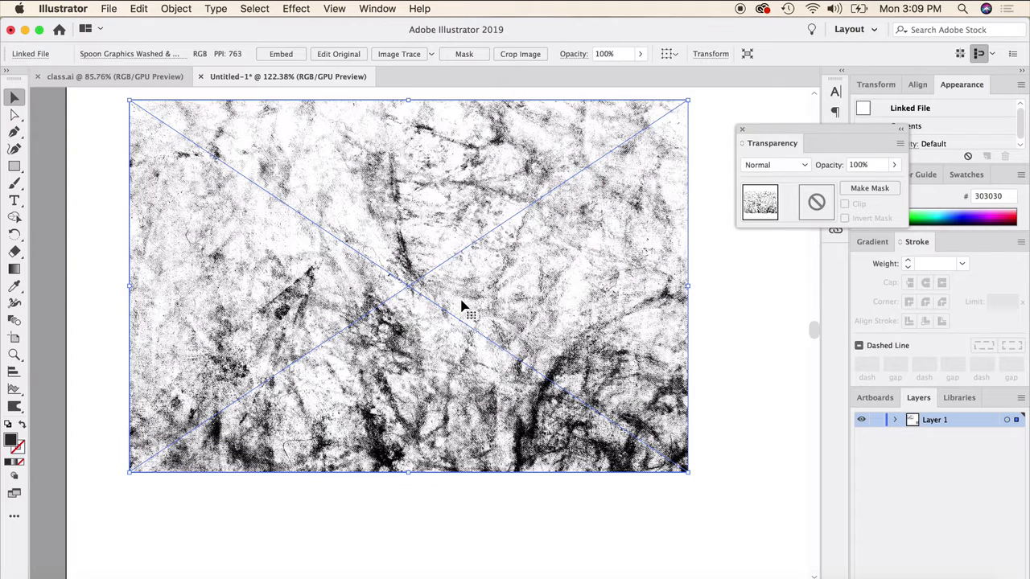
pyautogui.moveTo(688, 102); pyautogui.dragTo(471, 239)
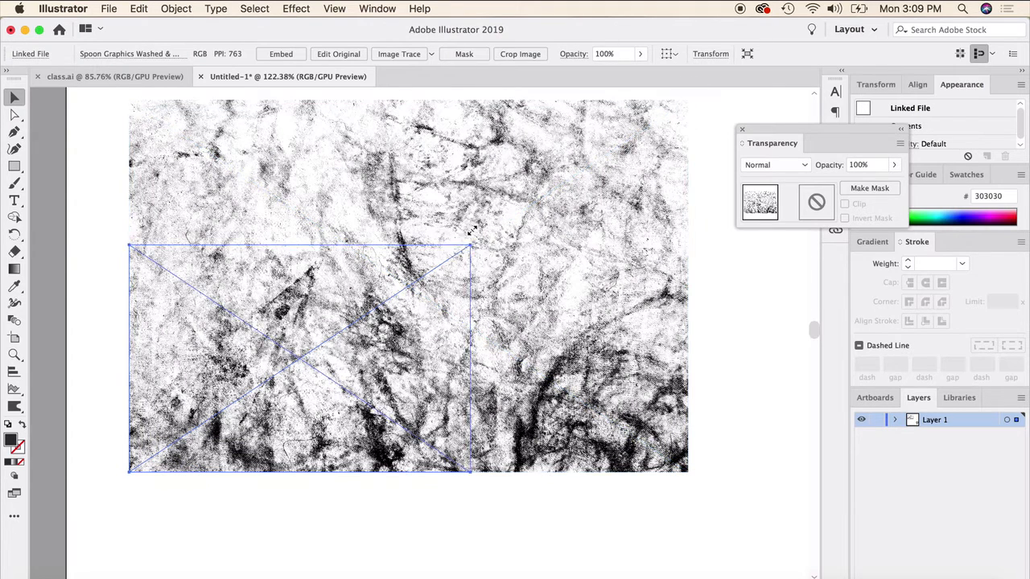
pyautogui.moveTo(402, 306); pyautogui.dragTo(450, 496)
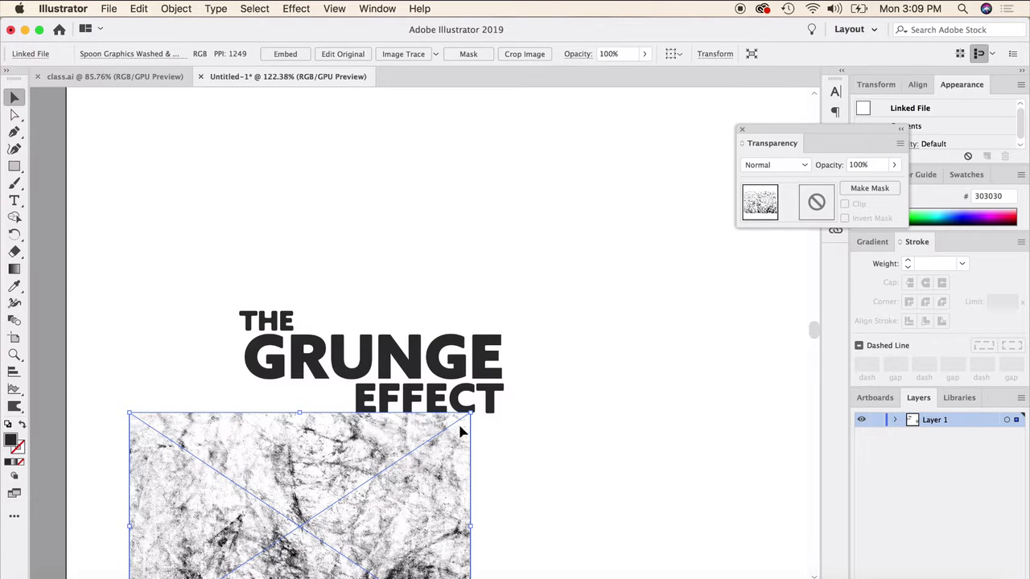
pyautogui.moveTo(473, 414); pyautogui.dragTo(510, 387)
pyautogui.moveTo(464, 503); pyautogui.dragTo(515, 356)
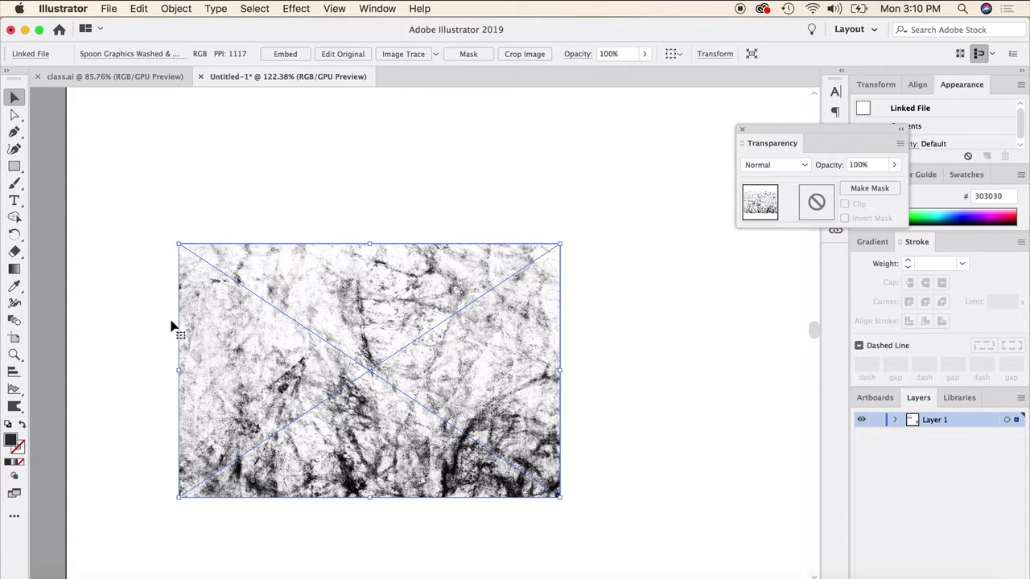
# Step: Select the lettering together with the grunge texture image and use the texture as a clipping opacity mask on the lettering
pyautogui.click(141, 318)
pyautogui.click(412, 330)
pyautogui.moveTo(133, 231); pyautogui.dragTo(717, 542)
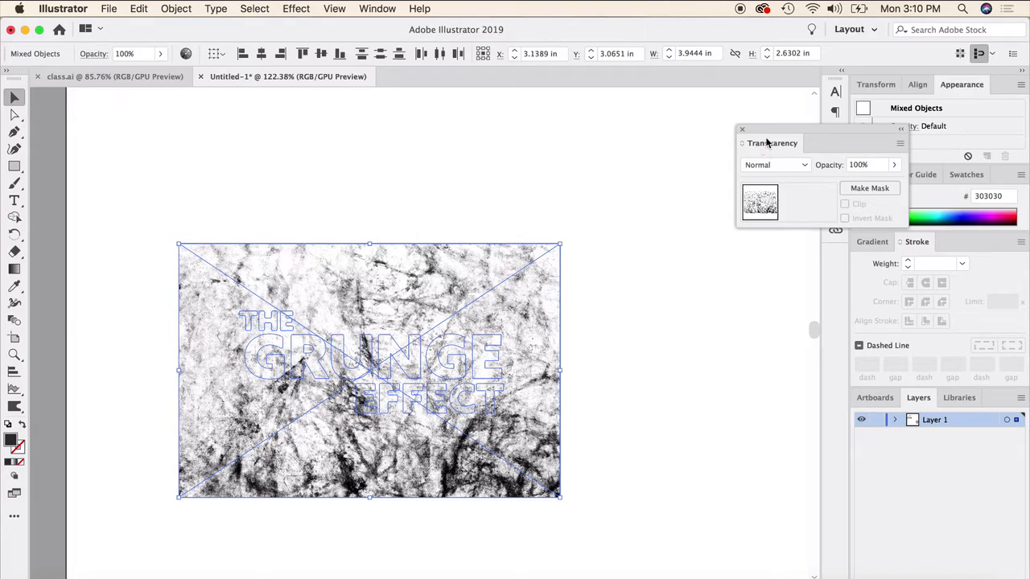
pyautogui.moveTo(775, 131); pyautogui.dragTo(537, 144)
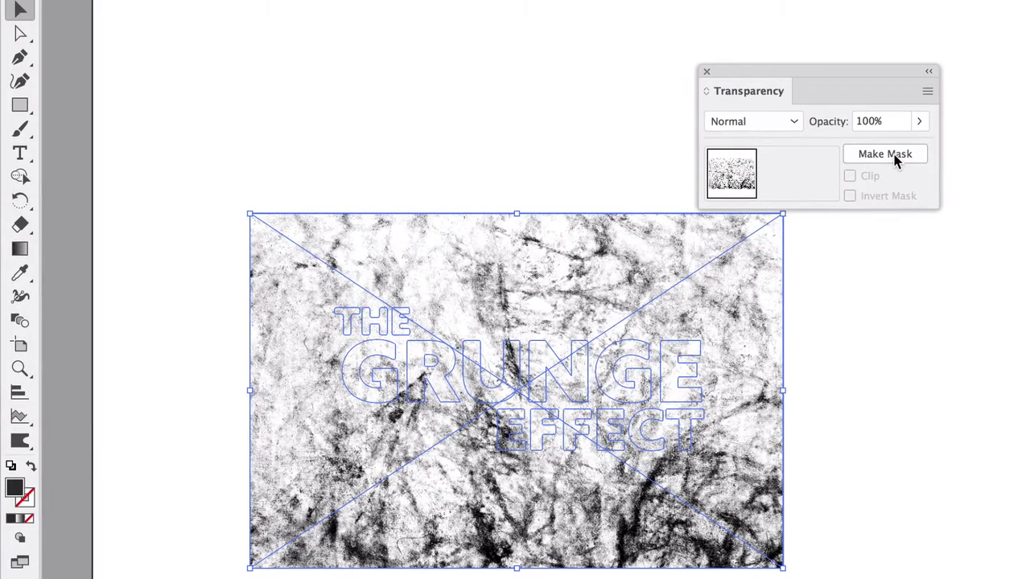
pyautogui.click(885, 155)
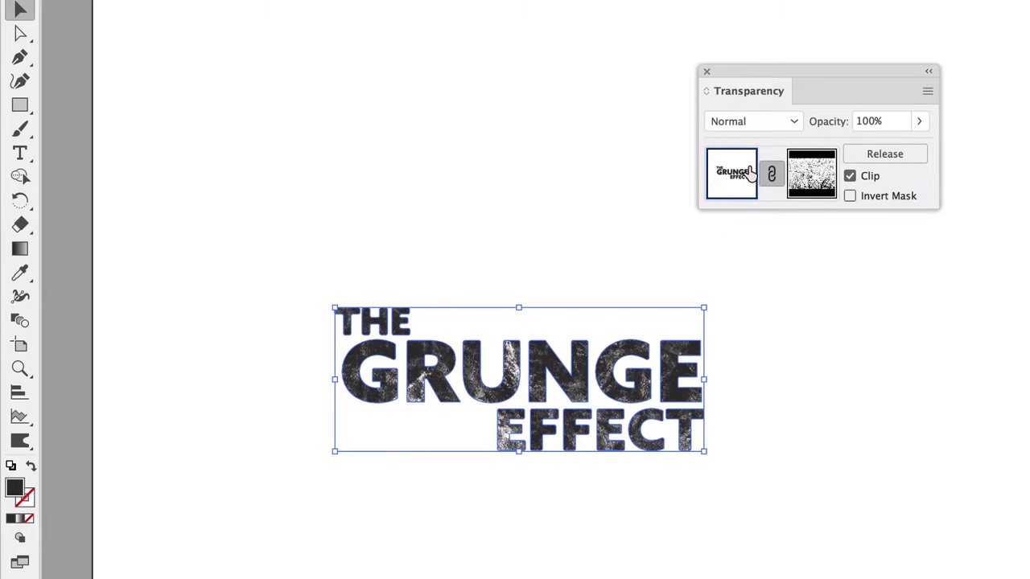
pyautogui.click(660, 333)
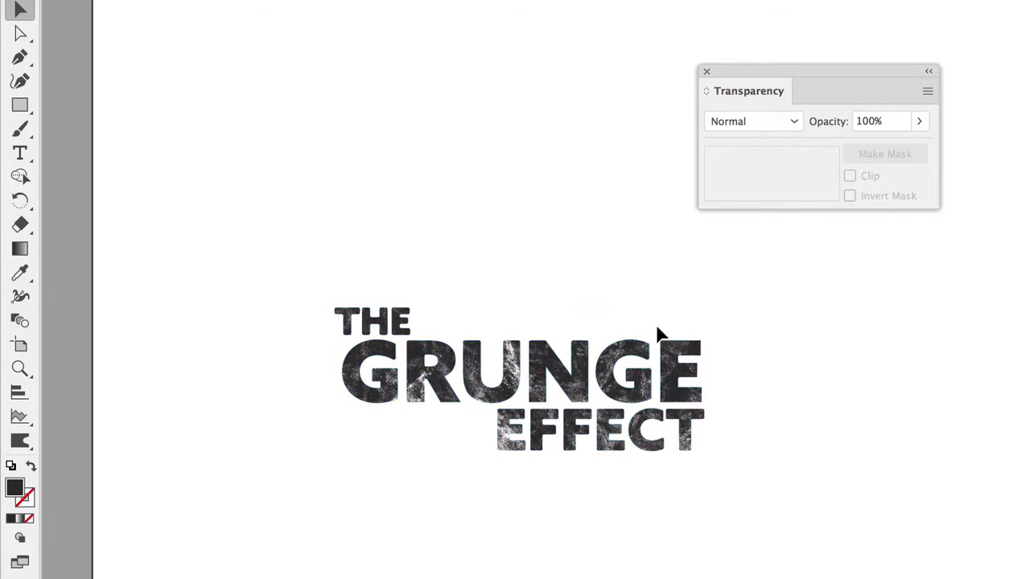
pyautogui.scroll(2, 542, 520)
pyautogui.scroll(2, 543, 518)
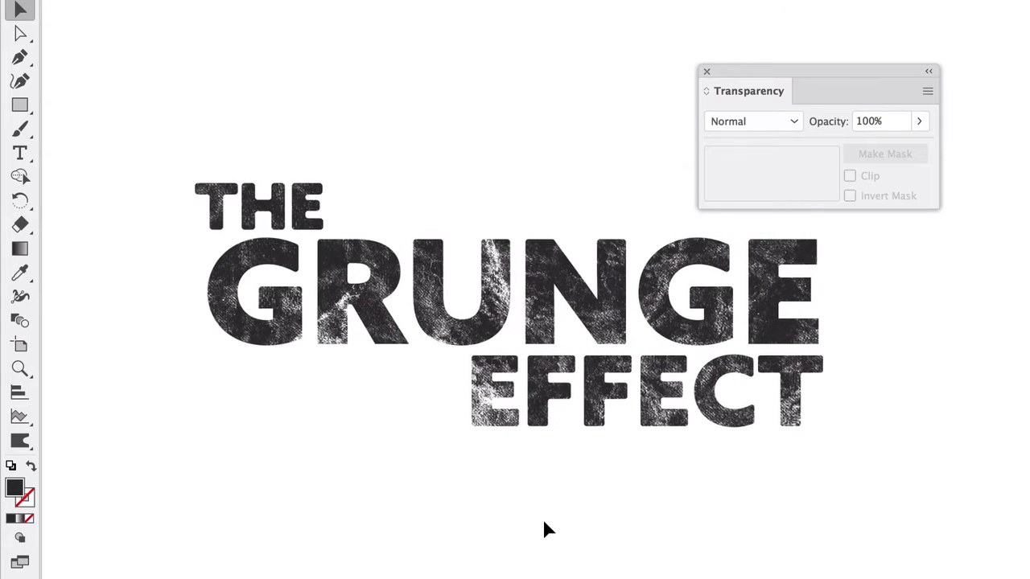
# Step: Try inverting the opacity mask on the grunge lettering, and switch the inversion off again
pyautogui.click(568, 326)
pyautogui.click(567, 328)
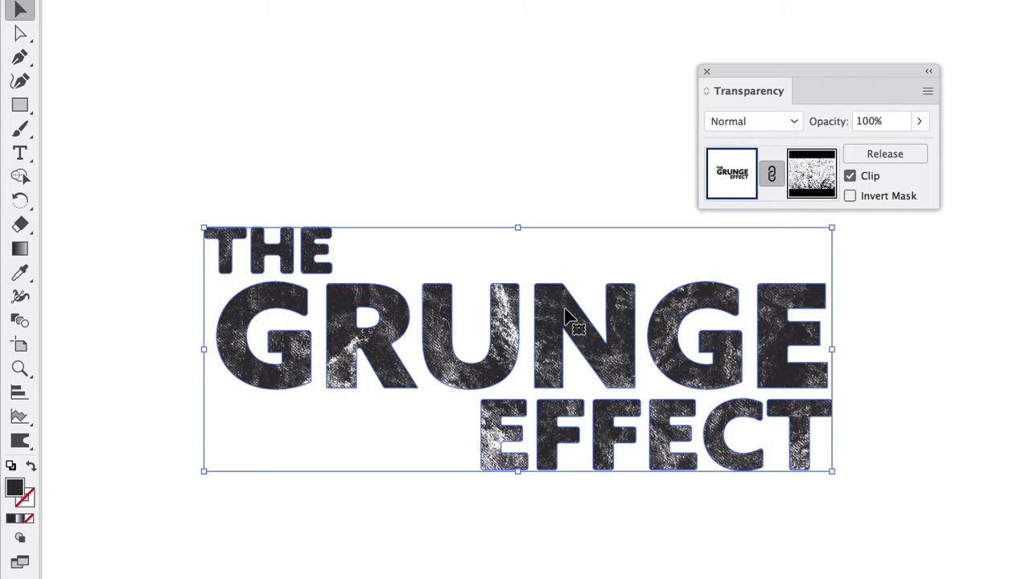
pyautogui.click(850, 196)
pyautogui.click(872, 509)
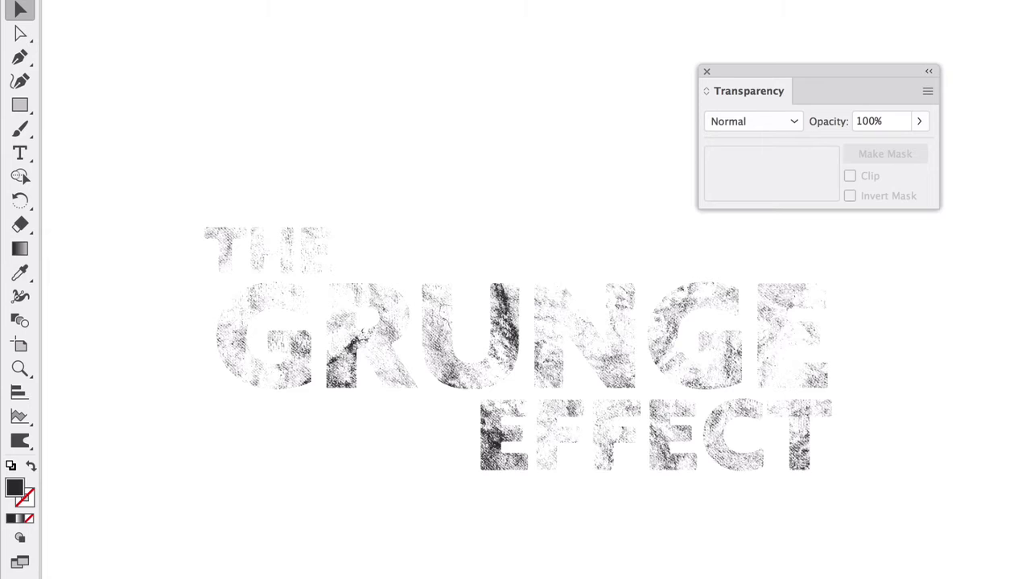
pyautogui.click(471, 391)
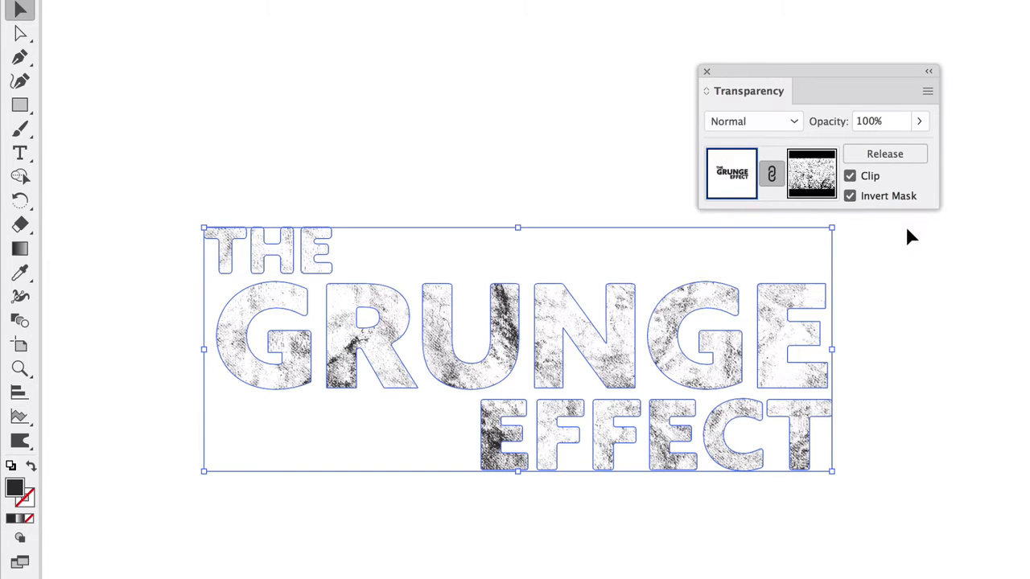
pyautogui.click(851, 197)
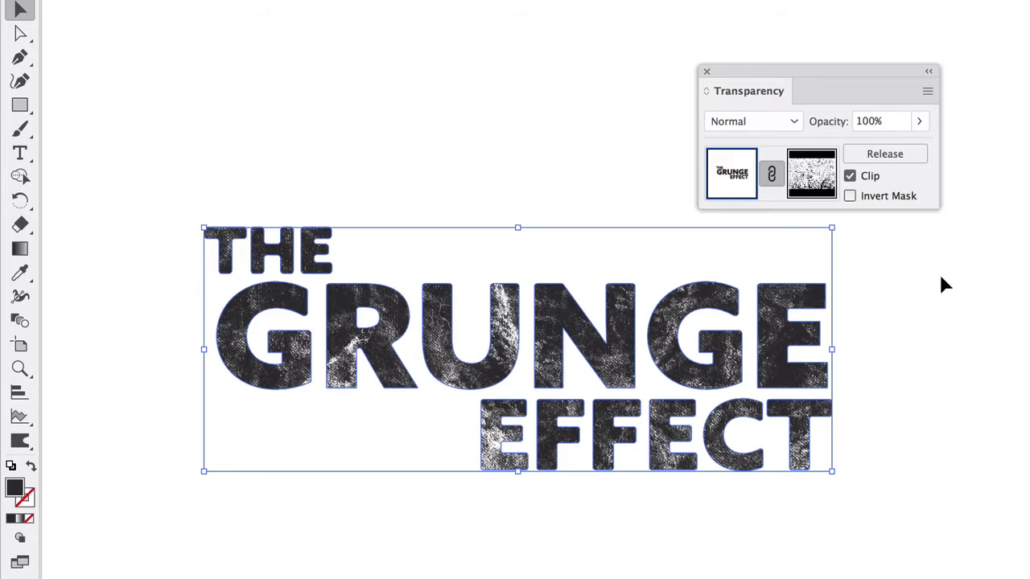
pyautogui.click(901, 492)
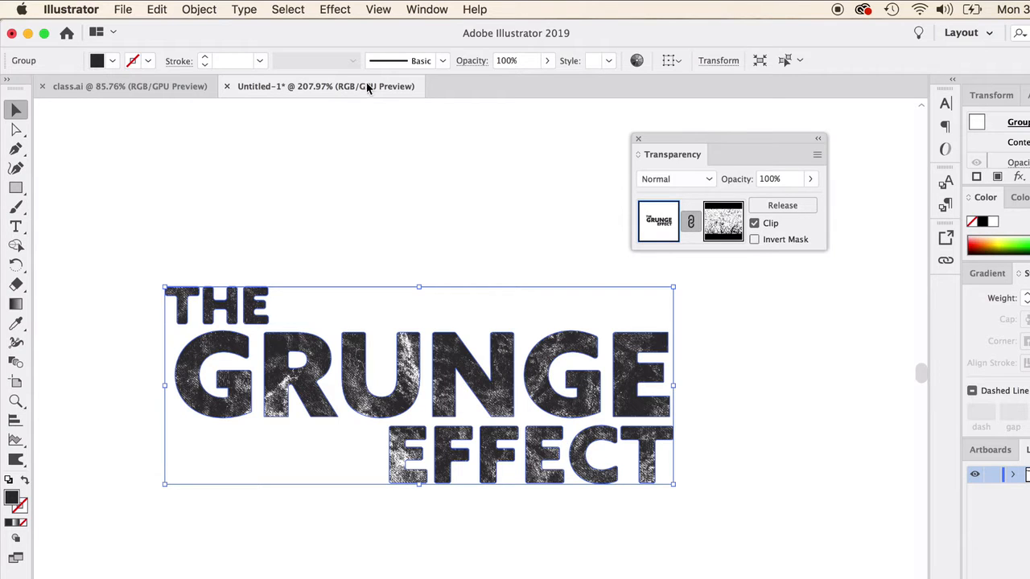
pyautogui.click(374, 9)
pyautogui.moveTo(329, 8)
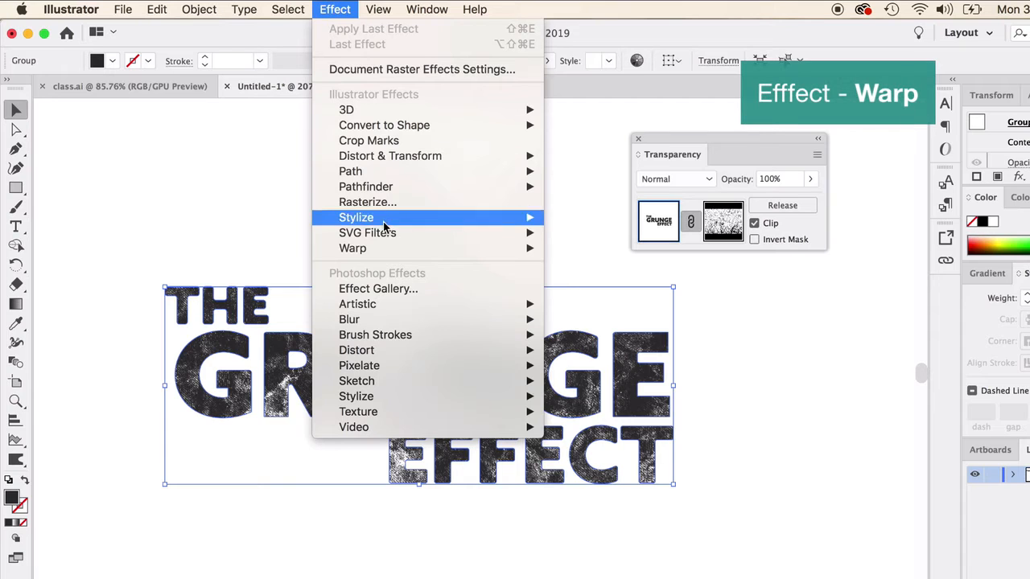
pyautogui.moveTo(385, 250)
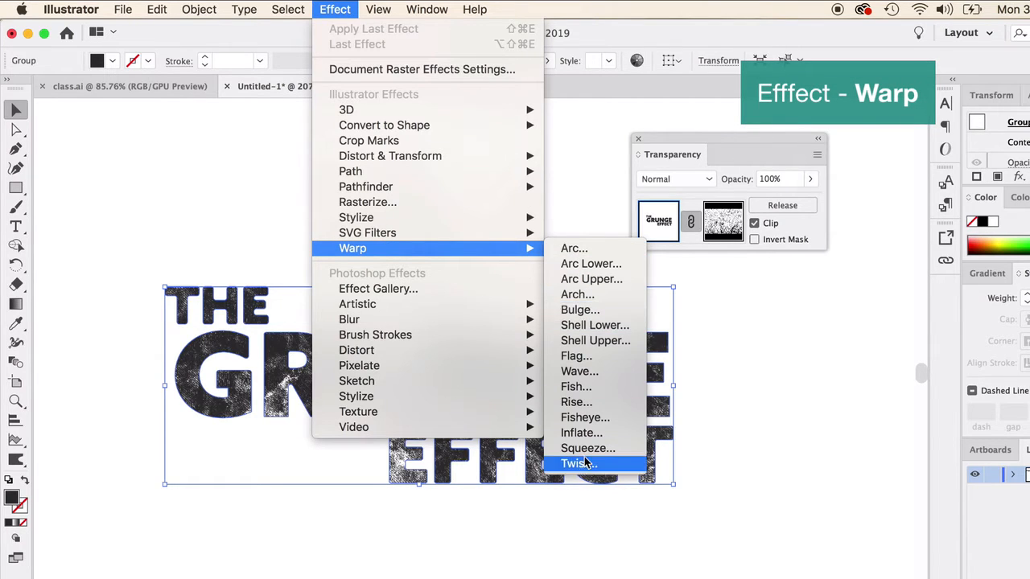
pyautogui.click(590, 376)
pyautogui.moveTo(731, 278); pyautogui.dragTo(774, 329)
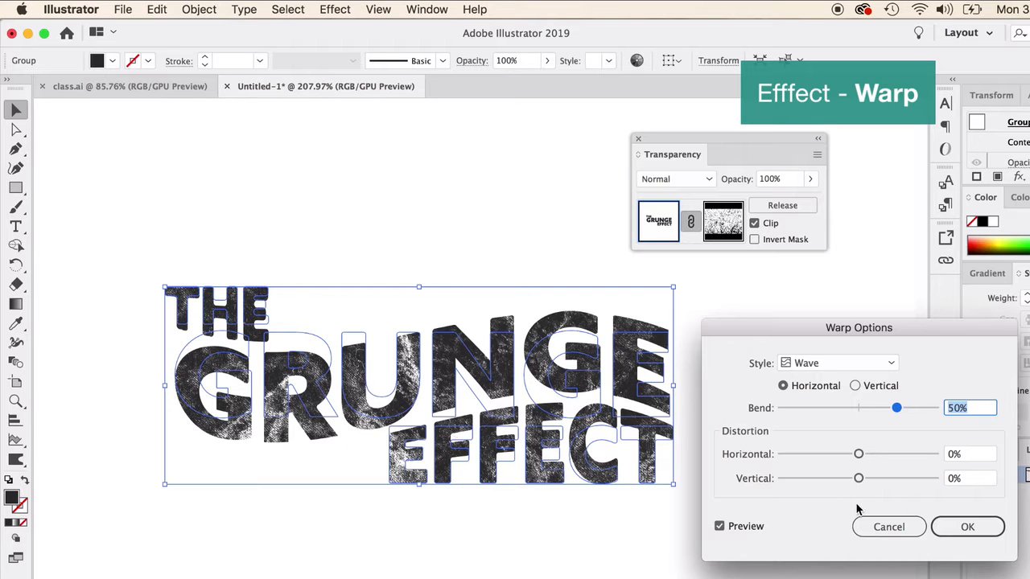
pyautogui.click(885, 527)
# Step: Apply a horizontal Flag warp effect with a 10% bend to the masked lettering group
pyautogui.click(377, 8)
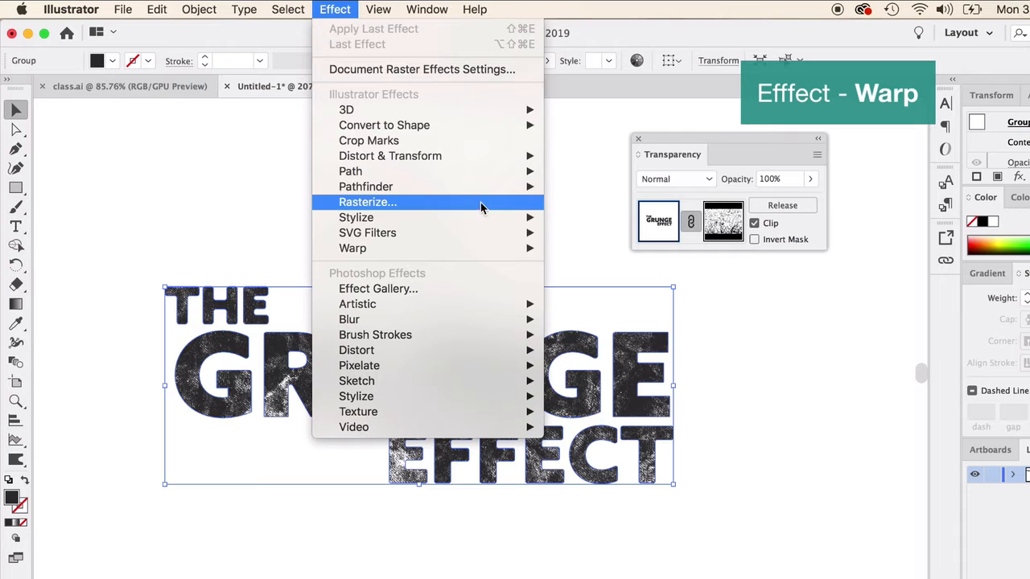
pyautogui.moveTo(484, 249)
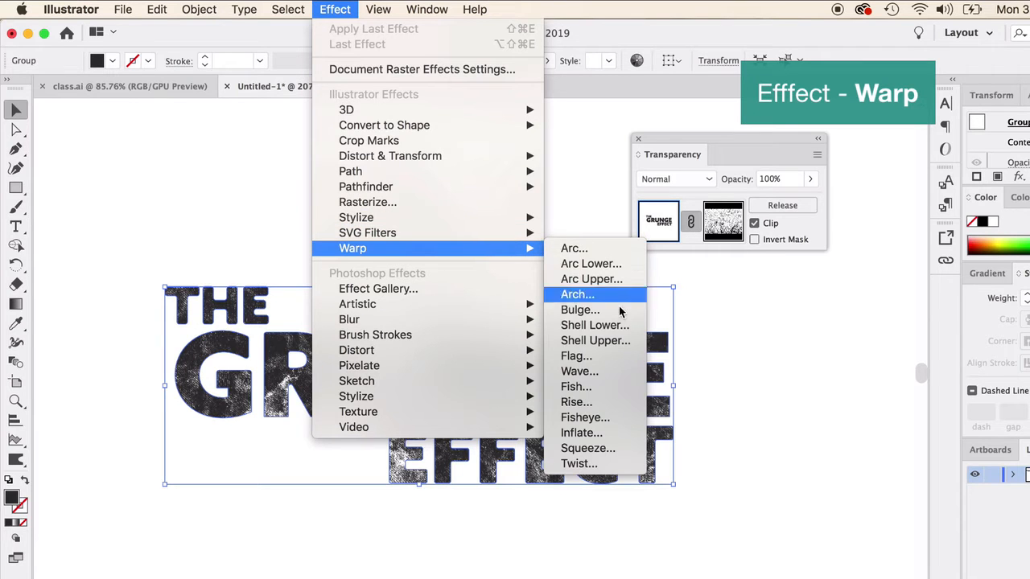
pyautogui.click(600, 356)
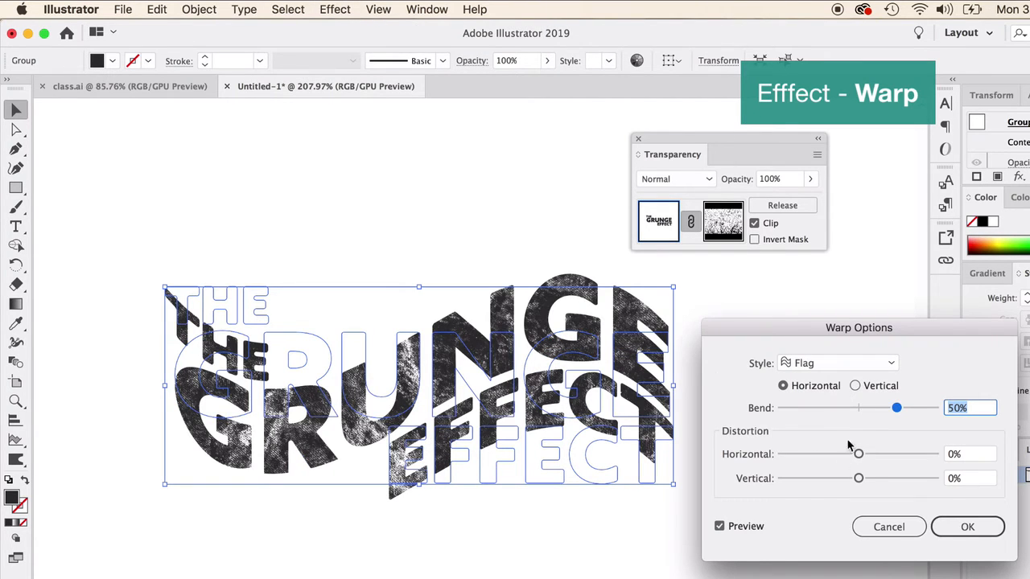
pyautogui.moveTo(897, 409); pyautogui.dragTo(865, 408)
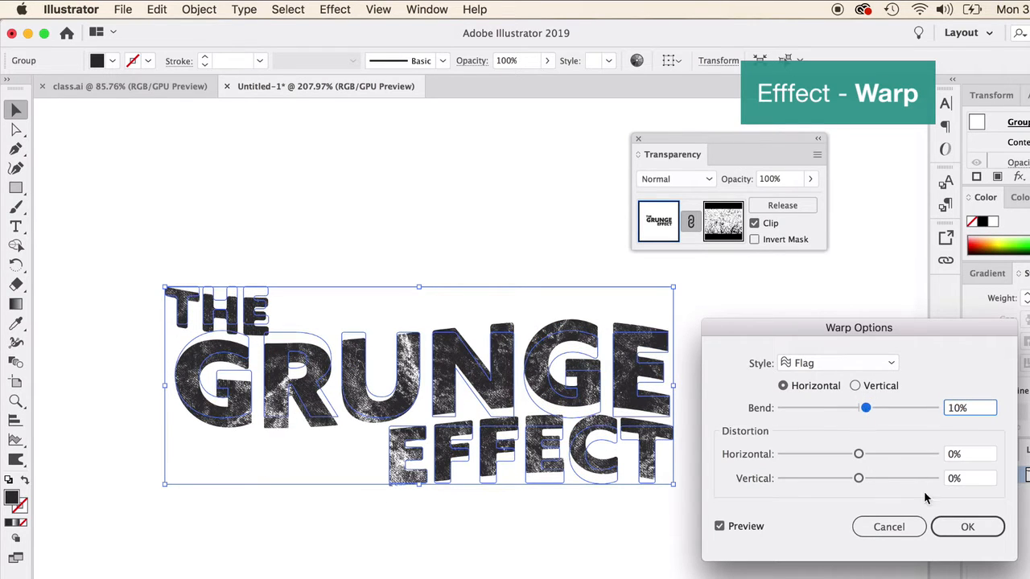
pyautogui.click(966, 527)
pyautogui.click(850, 503)
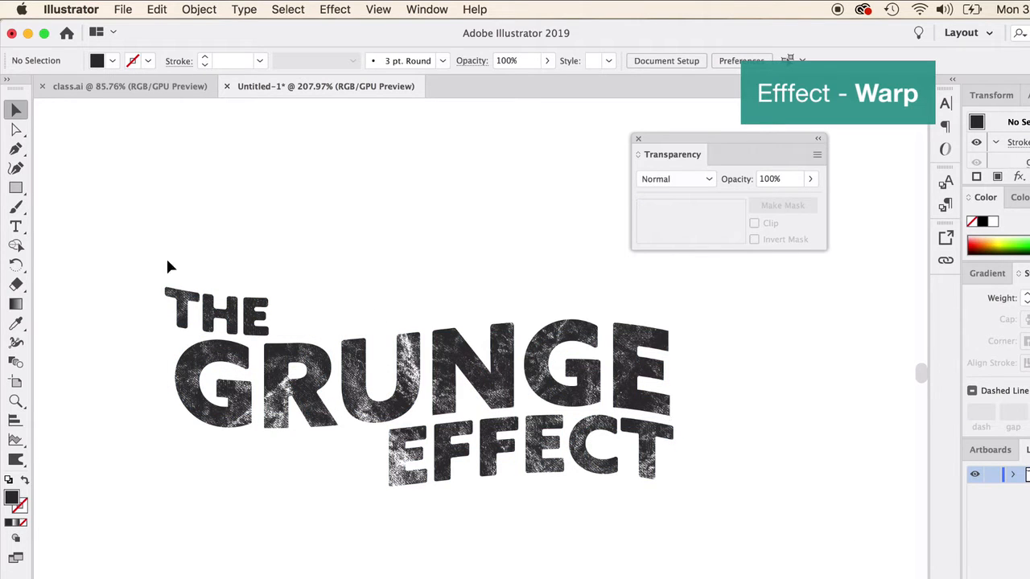
# Step: Draw a large rectangle covering the whole lettering and fill it with yellow FFCC00
pyautogui.click(16, 187)
pyautogui.moveTo(72, 165); pyautogui.dragTo(854, 578)
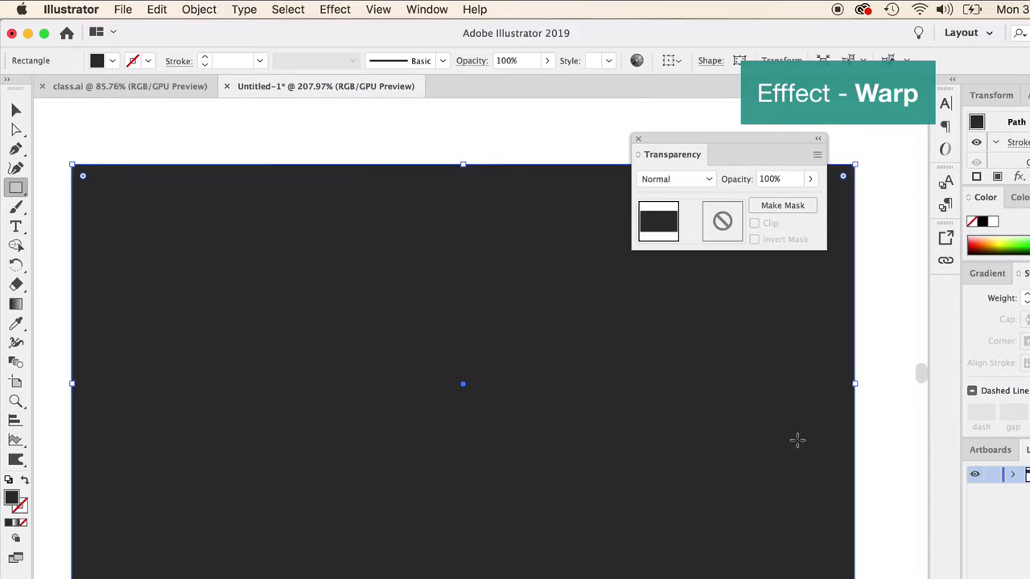
pyautogui.click(996, 240)
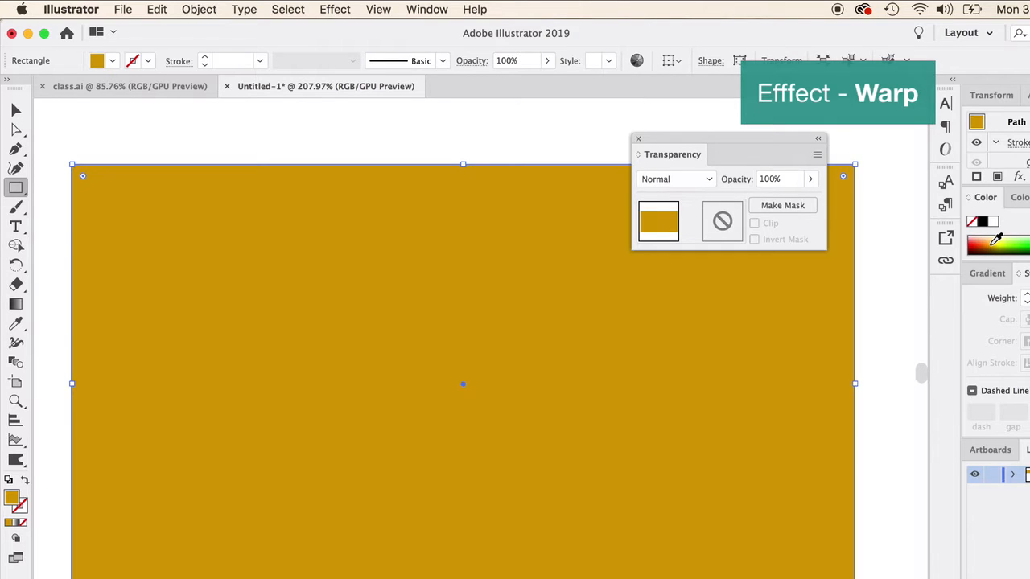
pyautogui.click(997, 239)
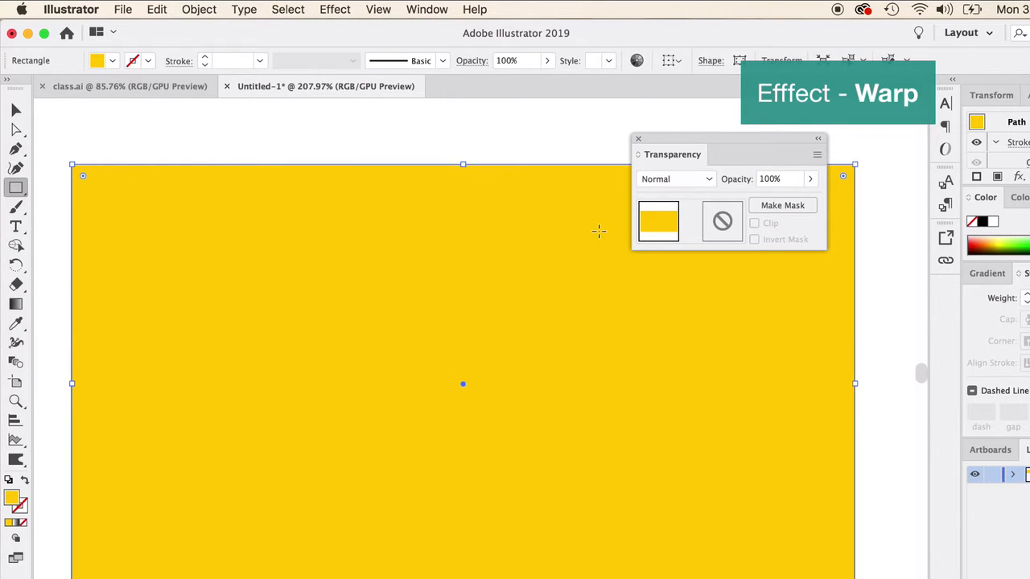
# Step: Arrange the yellow rectangle behind the lettering so that it serves as the background
pyautogui.click(16, 108)
pyautogui.rightClick(313, 288)
pyautogui.moveTo(393, 535)
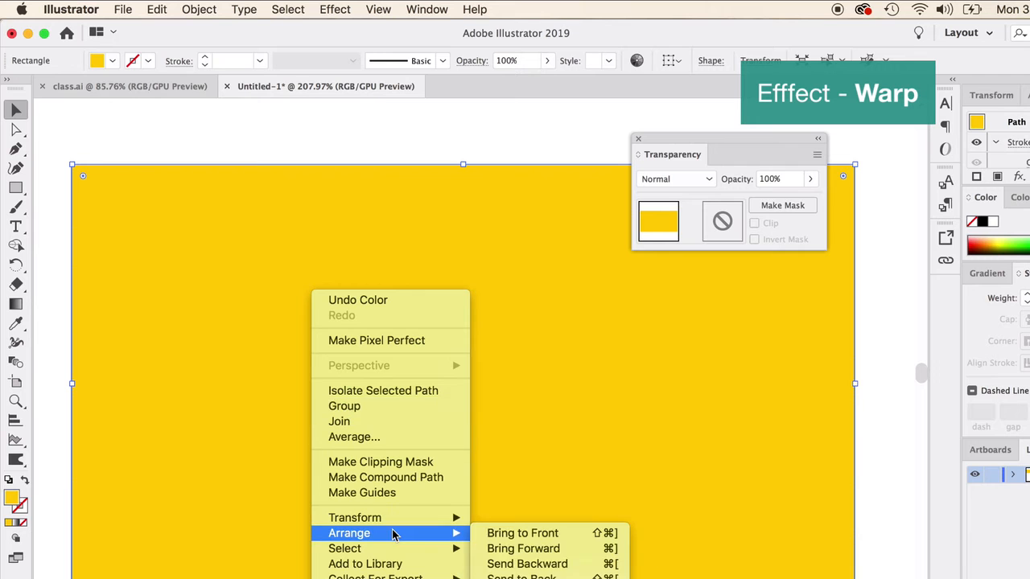
pyautogui.click(520, 549)
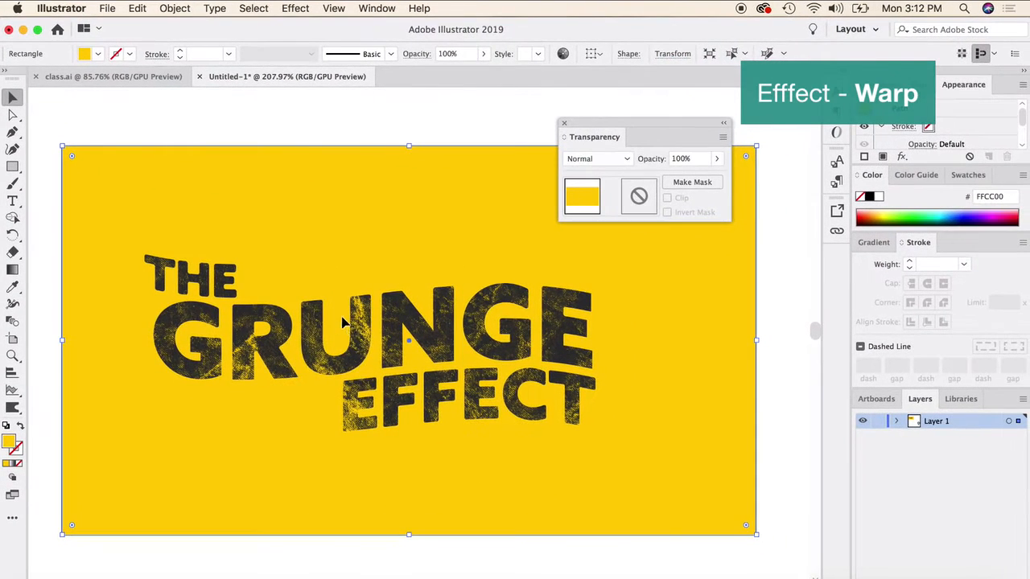
# Step: Move the grunge texture slightly up and to the right inside the lettering's opacity mask, and return to editing the artwork
pyautogui.click(401, 348)
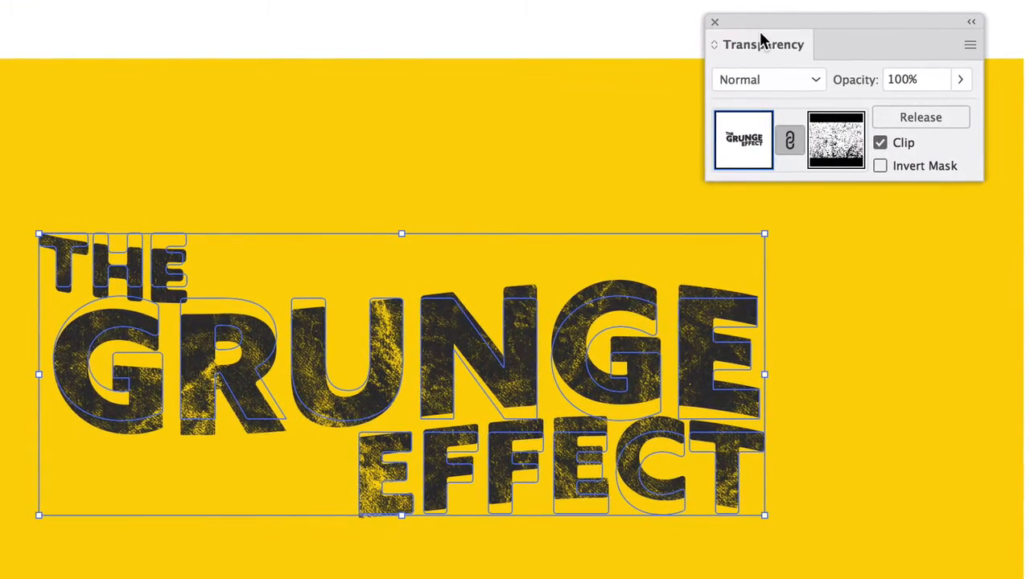
pyautogui.click(839, 151)
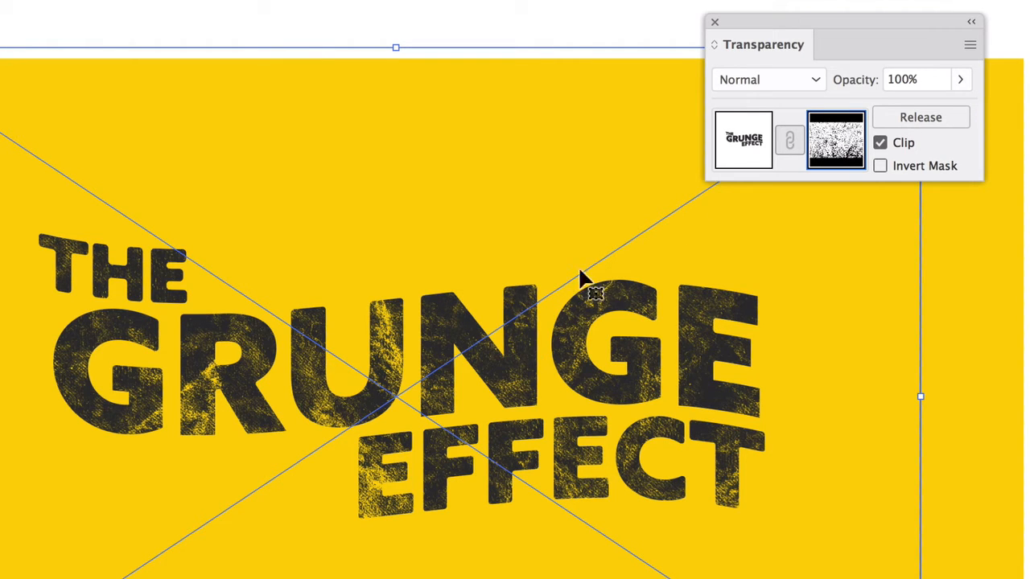
pyautogui.moveTo(534, 315); pyautogui.dragTo(655, 379)
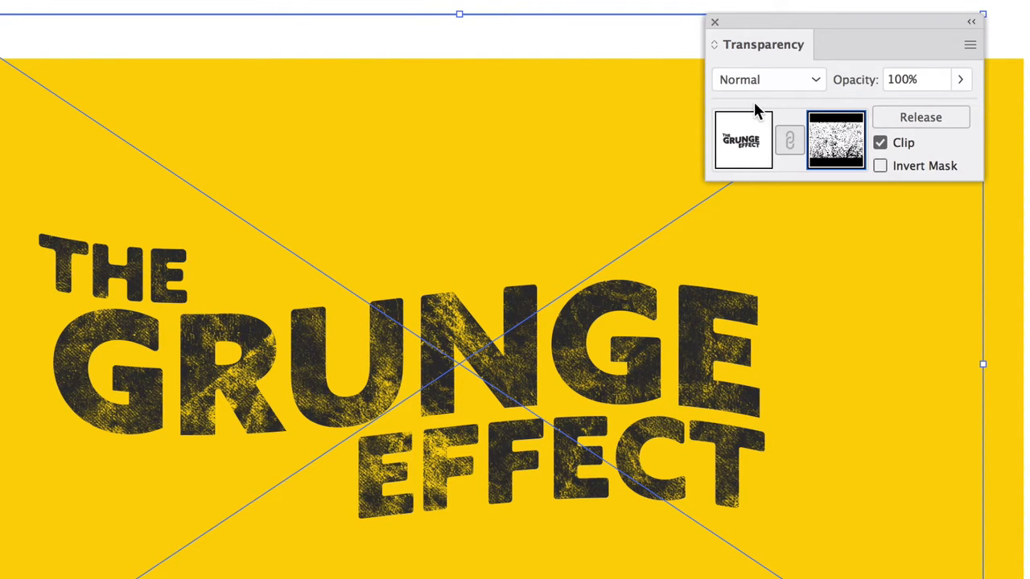
pyautogui.click(734, 145)
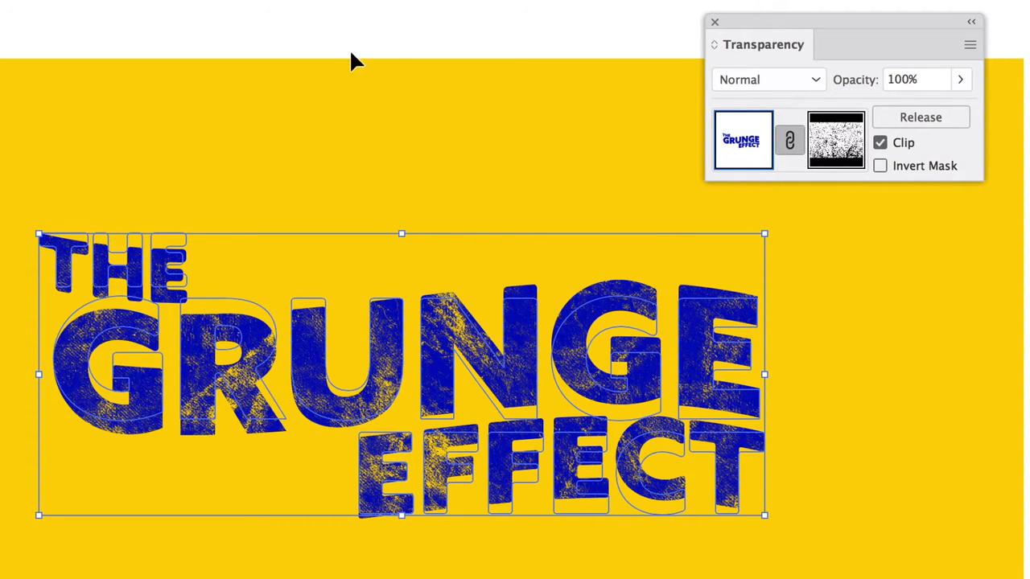
# Step: Recolor the background rectangle from yellow to a bright orange with the Color Picker, and deselect it
pyautogui.click(351, 53)
pyautogui.click(334, 98)
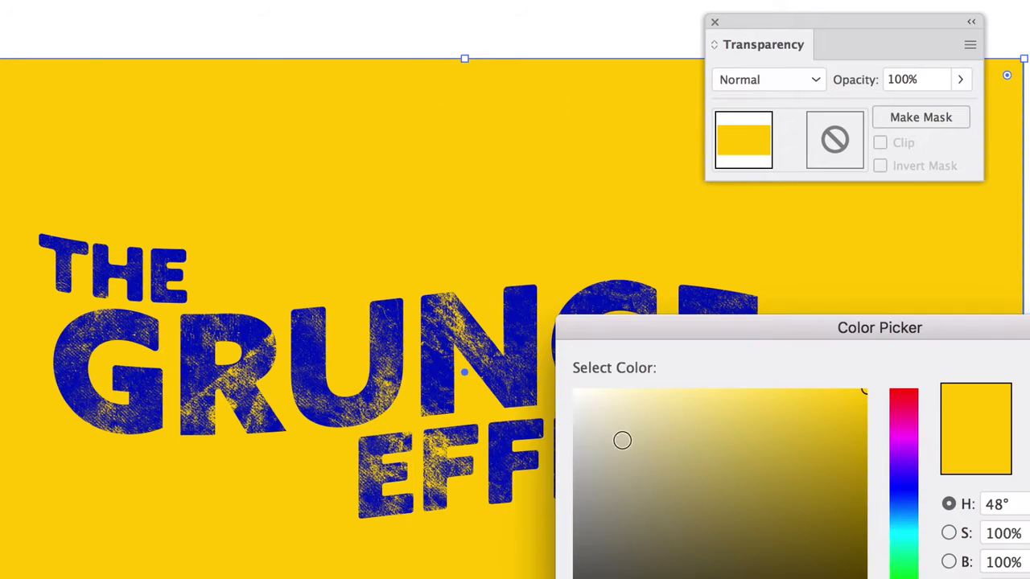
pyautogui.moveTo(854, 422); pyautogui.dragTo(877, 382)
pyautogui.moveTo(904, 573); pyautogui.dragTo(903, 578)
pyautogui.press('Return')
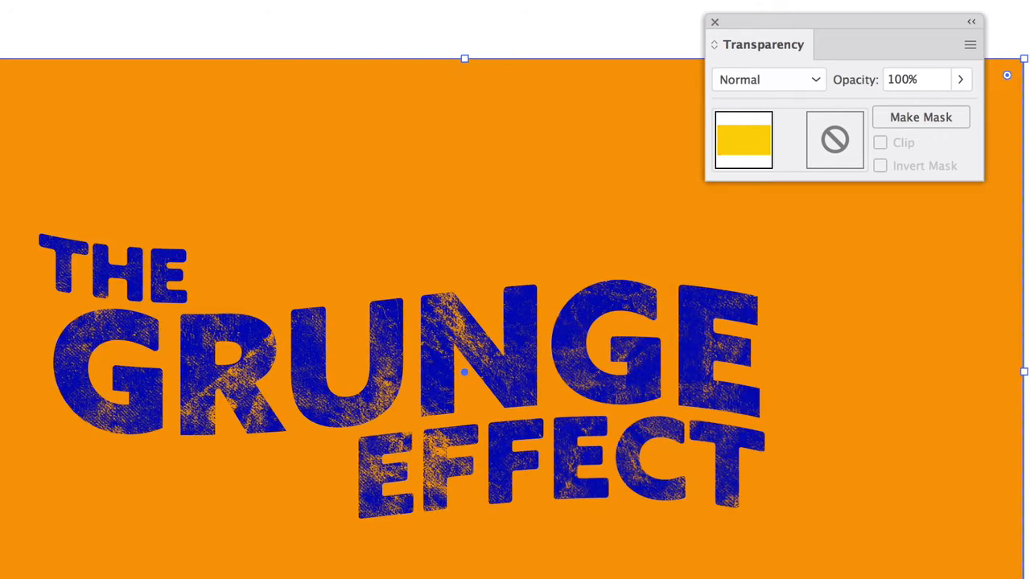
pyautogui.click(1028, 326)
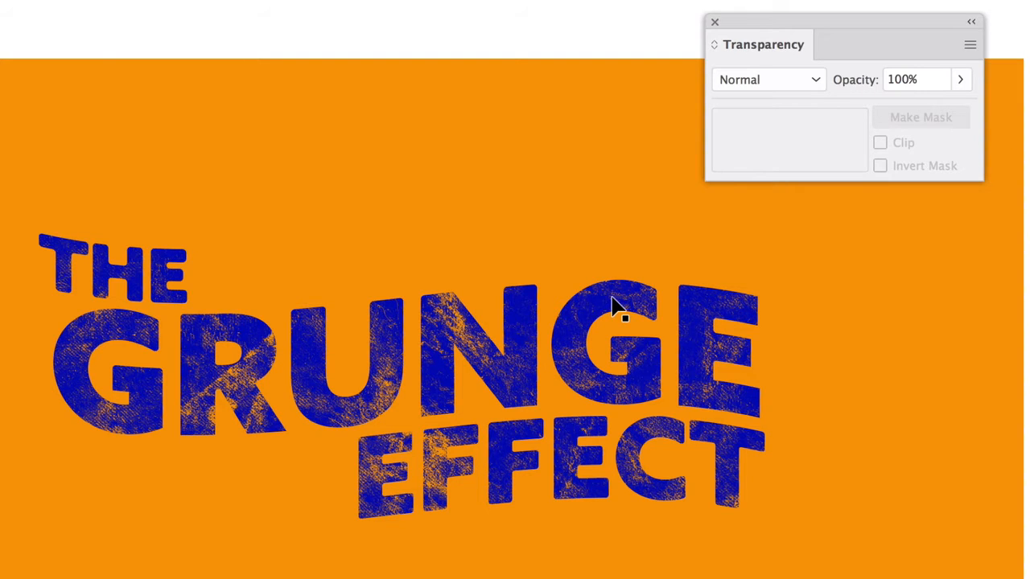
pyautogui.click(278, 0)
pyautogui.moveTo(346, 163)
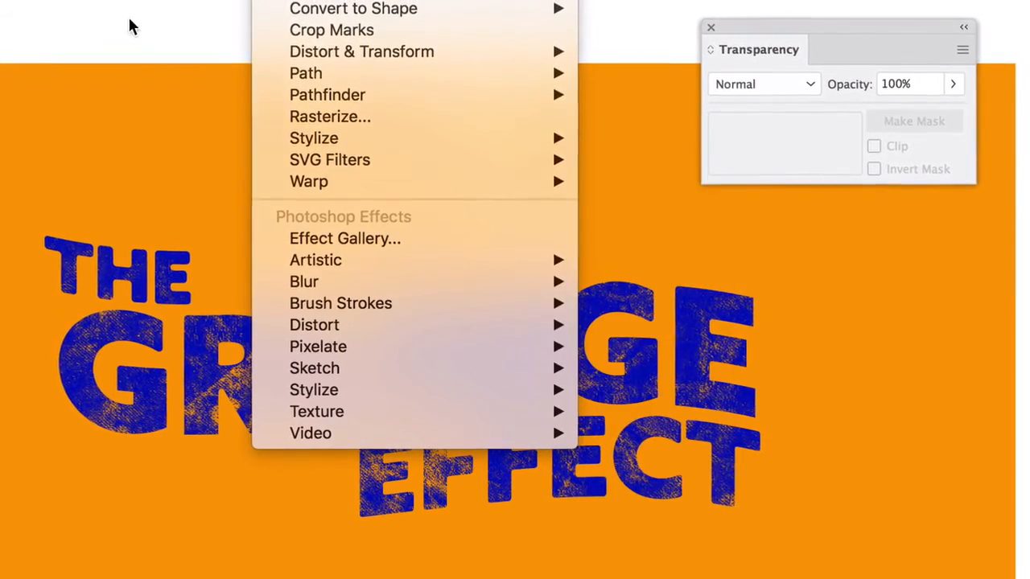
pyautogui.click(133, 27)
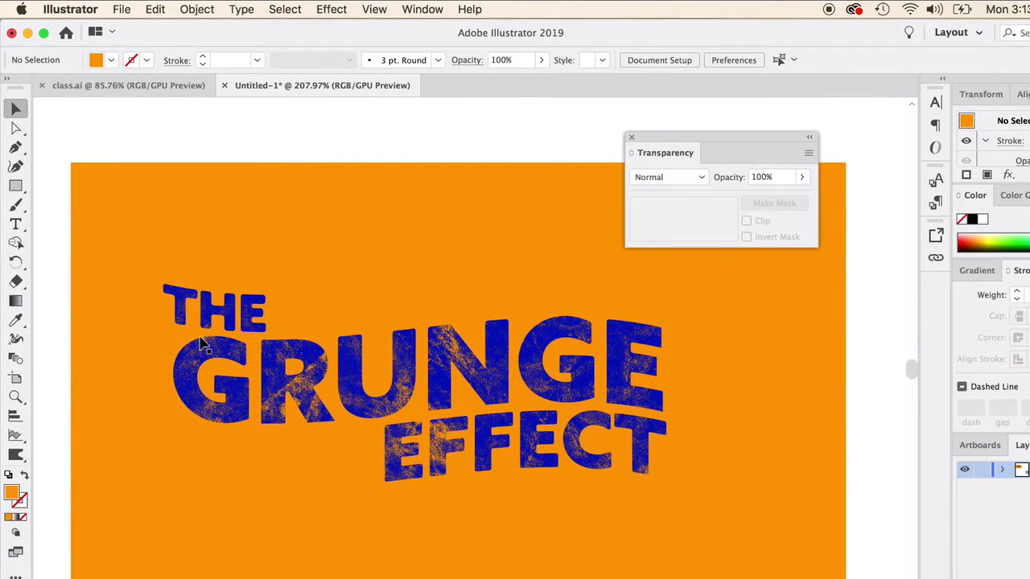
pyautogui.click(316, 397)
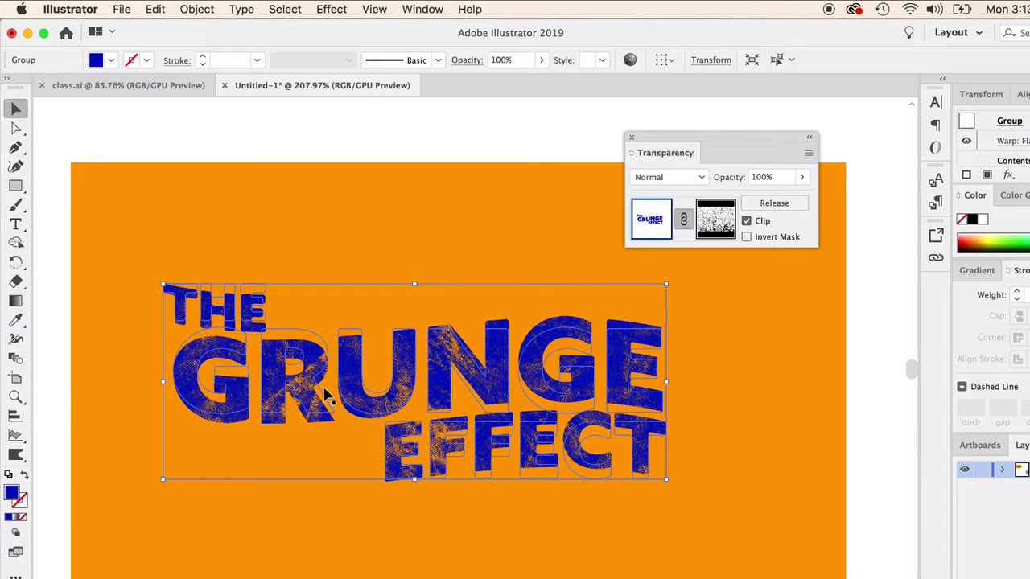
pyautogui.click(332, 9)
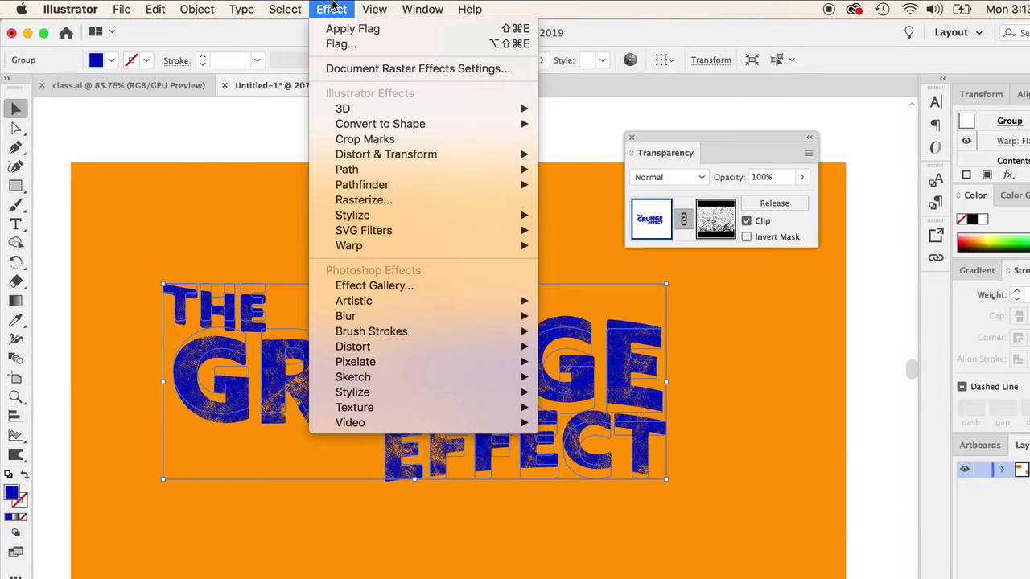
pyautogui.click(332, 8)
pyautogui.click(309, 140)
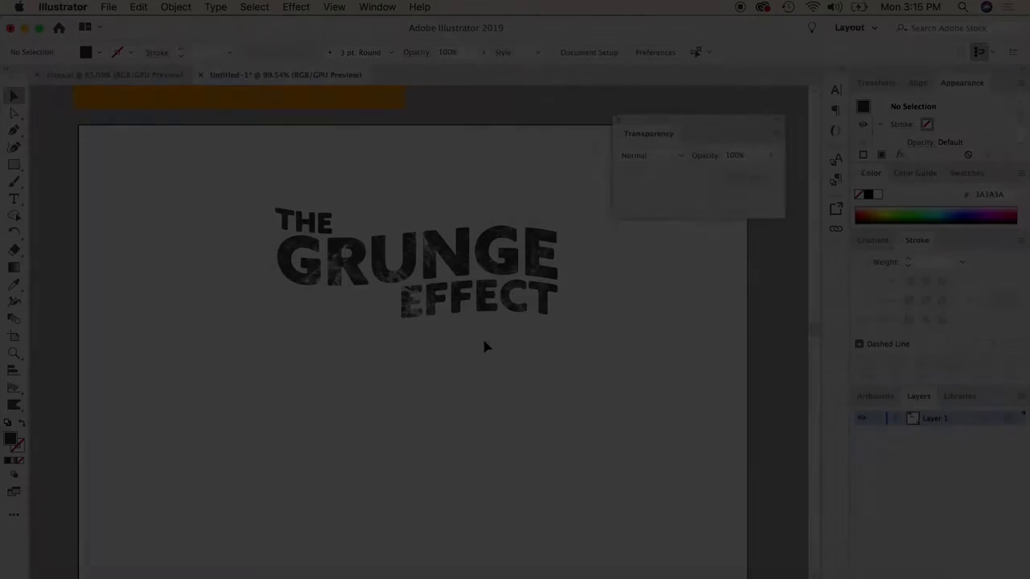
pyautogui.scroll(-2, 338, 419)
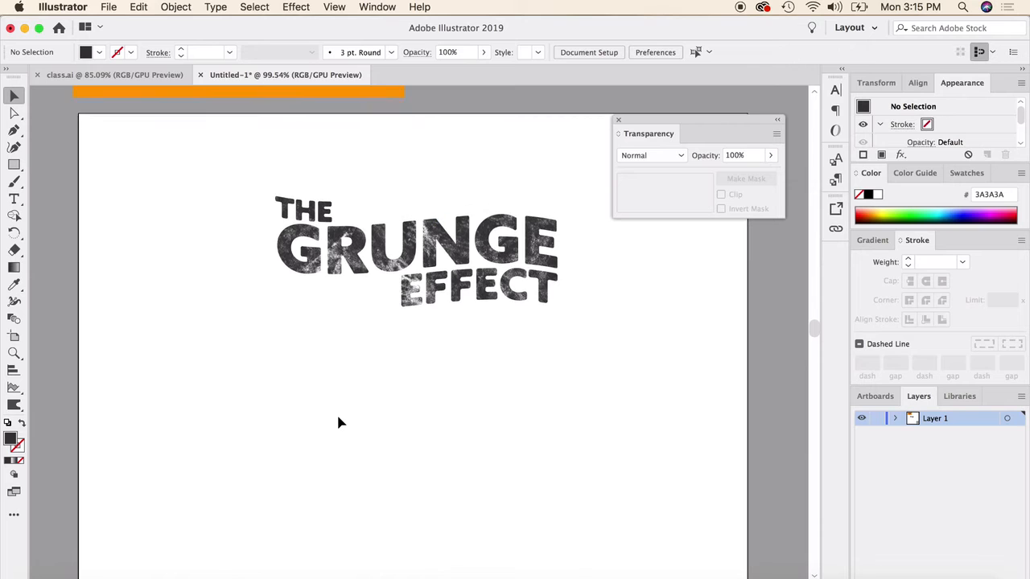
pyautogui.click(359, 238)
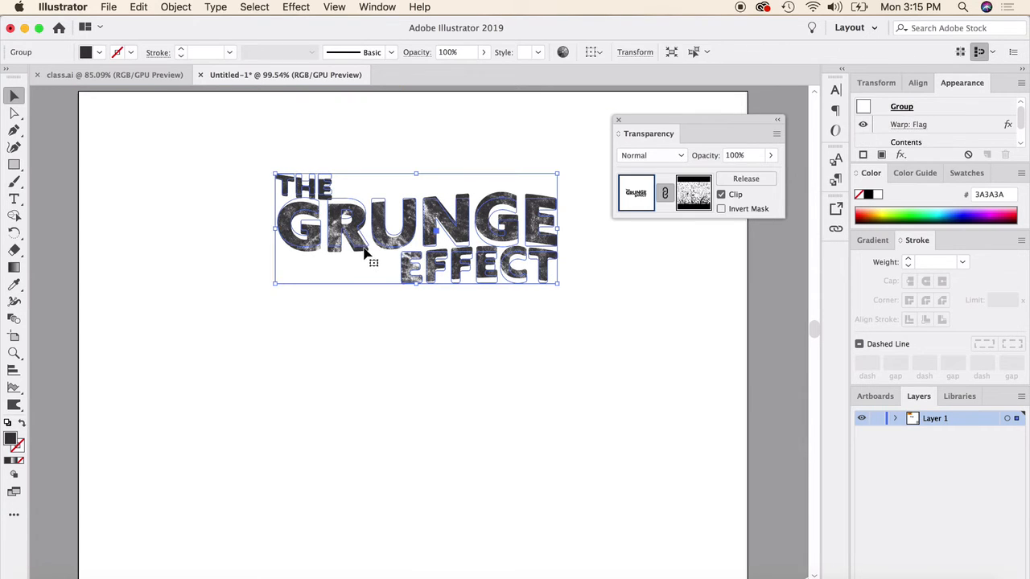
pyautogui.click(359, 394)
pyautogui.scroll(3, 359, 388)
pyautogui.scroll(3, 369, 356)
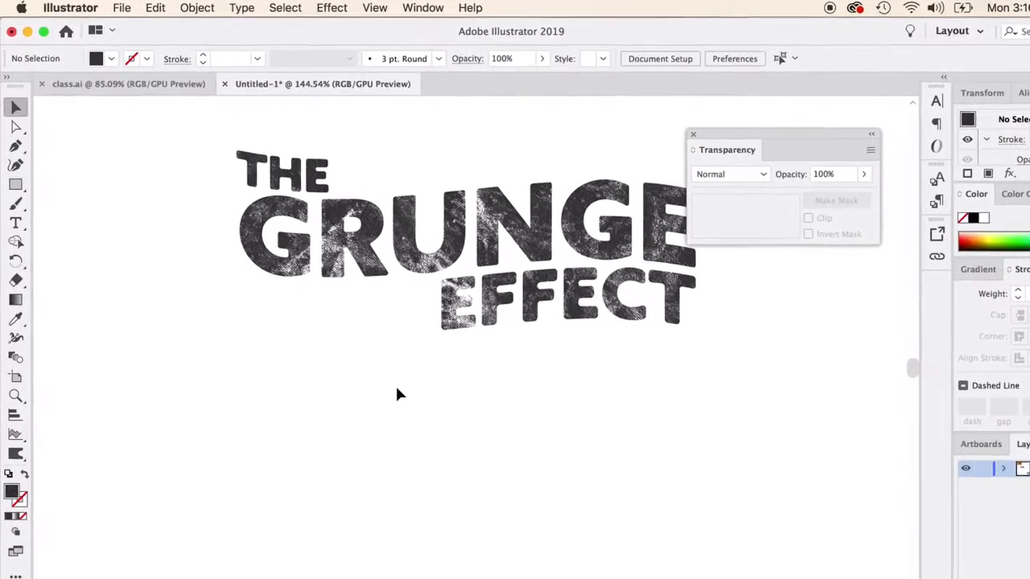
pyautogui.press('super+0')
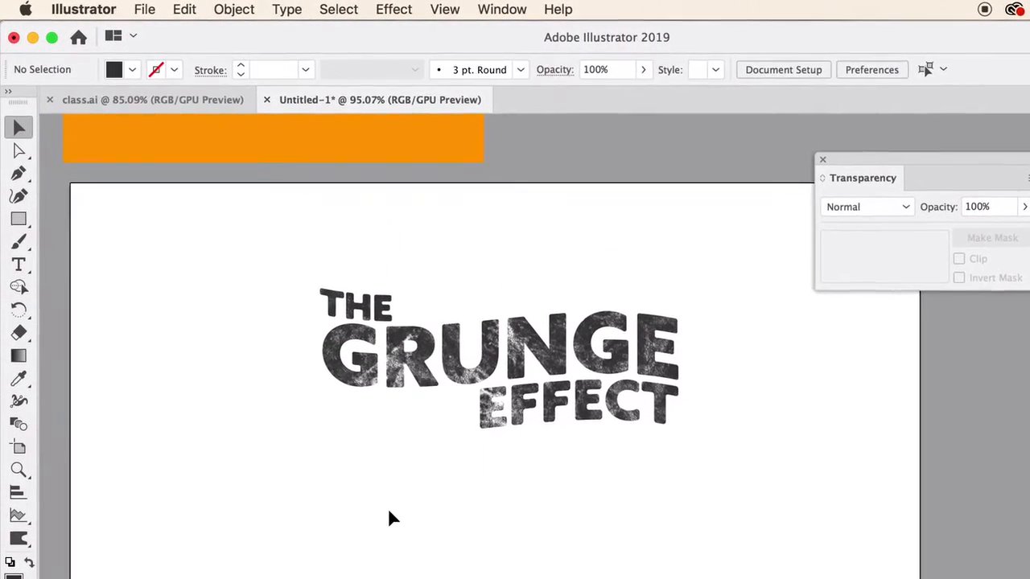
# Step: Scribble a dense freehand zigzag path with the Pencil tool across the empty area below the lettering
pyautogui.scroll(-3, 407, 569)
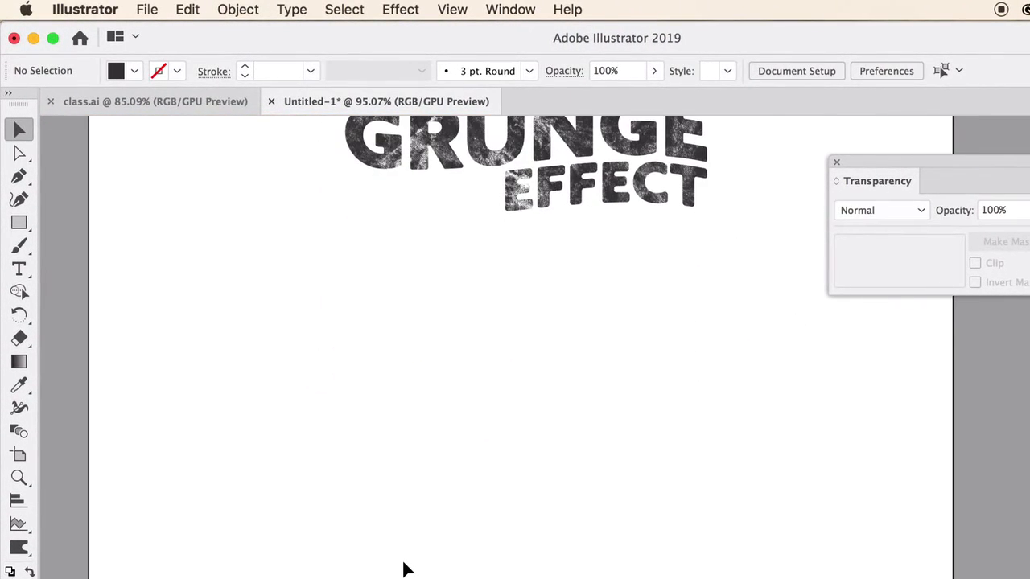
pyautogui.scroll(2, 407, 571)
pyautogui.scroll(-1, 416, 551)
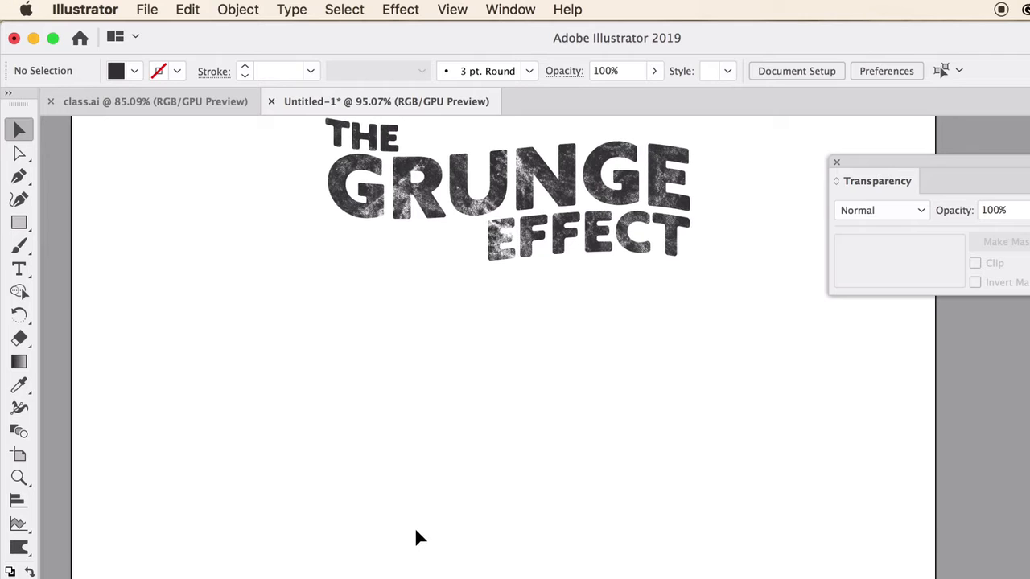
pyautogui.click(19, 245)
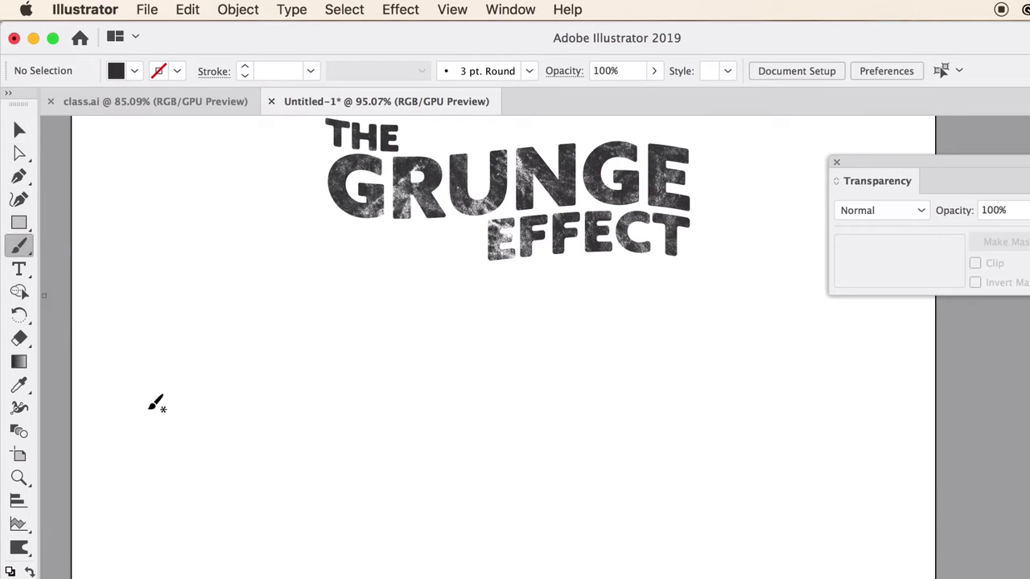
pyautogui.moveTo(19, 246)
pyautogui.mouseDown()
pyautogui.moveTo(110, 252)
pyautogui.moveTo(104, 302)
pyautogui.moveTo(101, 246)
pyautogui.moveTo(102, 293)
pyautogui.mouseUp()
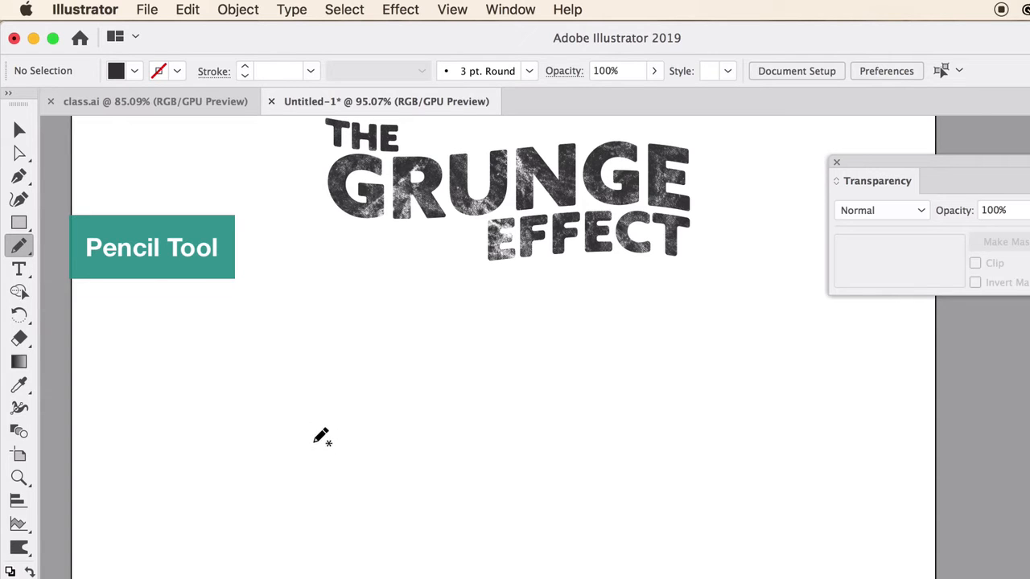
pyautogui.moveTo(374, 358)
pyautogui.mouseDown()
pyautogui.moveTo(338, 421)
pyautogui.moveTo(347, 460)
pyautogui.moveTo(423, 395)
pyautogui.moveTo(417, 416)
pyautogui.moveTo(440, 432)
pyautogui.moveTo(557, 429)
pyautogui.moveTo(544, 469)
pyautogui.moveTo(634, 431)
pyautogui.moveTo(523, 479)
pyautogui.moveTo(541, 493)
pyautogui.moveTo(469, 497)
pyautogui.moveTo(340, 467)
pyautogui.moveTo(375, 543)
pyautogui.moveTo(282, 515)
pyautogui.moveTo(251, 489)
pyautogui.moveTo(278, 394)
pyautogui.moveTo(397, 345)
pyautogui.moveTo(414, 361)
pyautogui.moveTo(451, 368)
pyautogui.moveTo(492, 362)
pyautogui.moveTo(577, 322)
pyautogui.moveTo(647, 386)
pyautogui.moveTo(584, 521)
pyautogui.mouseUp()
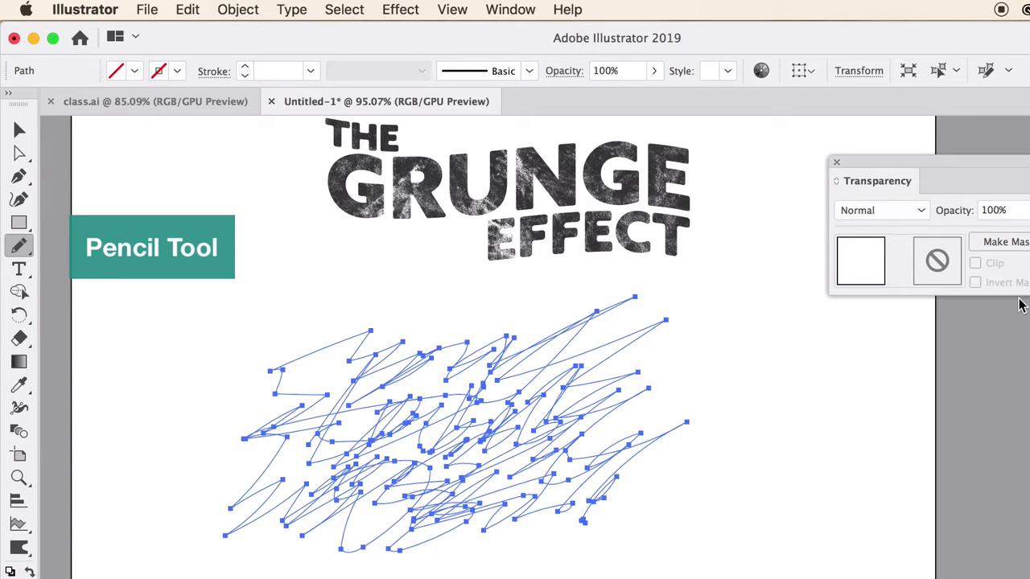
# Step: Give the scribbled path a black stroke with no fill
pyautogui.press(',')
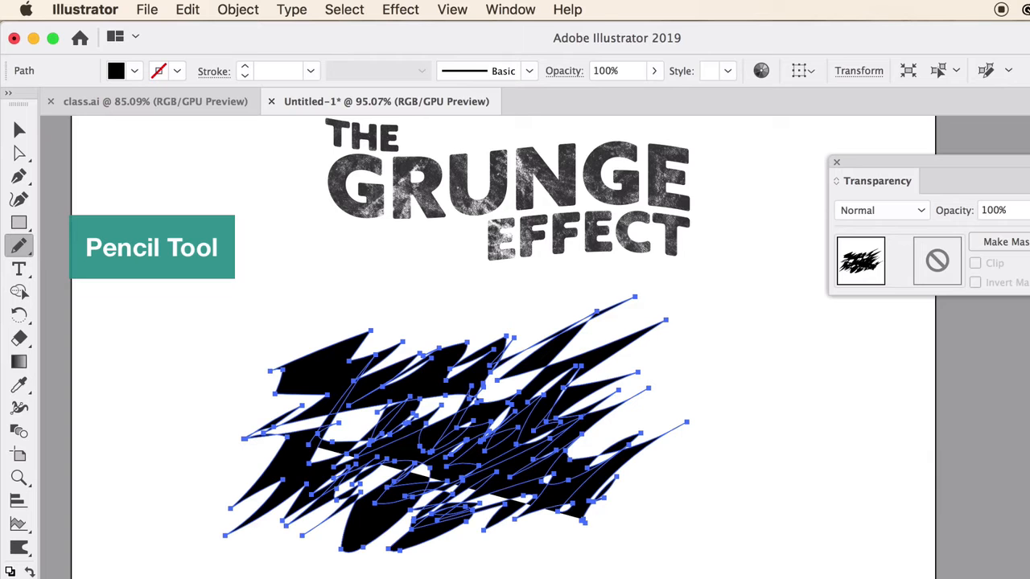
pyautogui.click(30, 571)
pyautogui.click(19, 129)
pyautogui.click(416, 476)
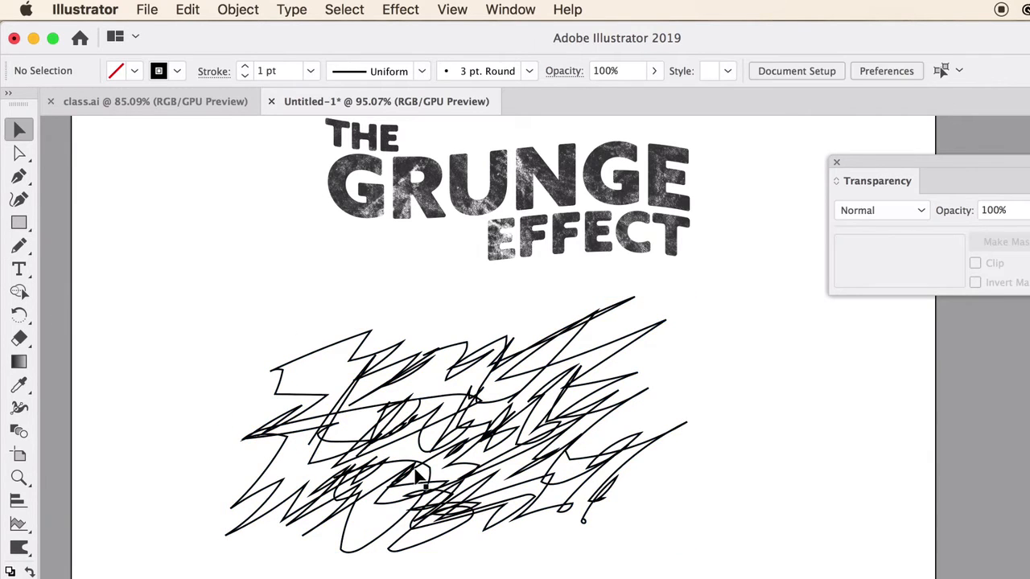
# Step: Set the scribble's stroke weight to 0.25 pt and leave the scribble selected
pyautogui.scroll(5, 416, 476)
pyautogui.click(457, 430)
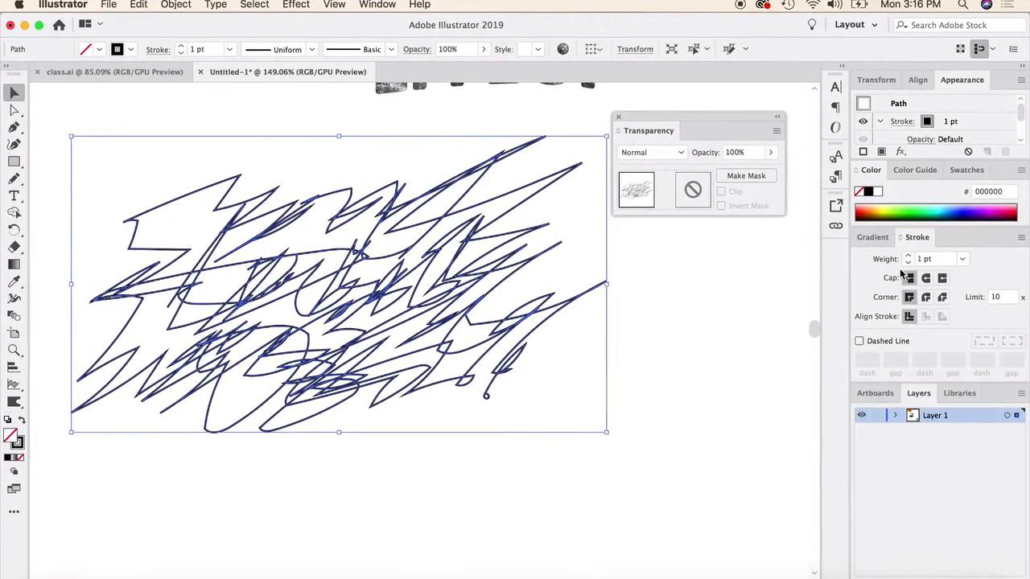
pyautogui.click(908, 262)
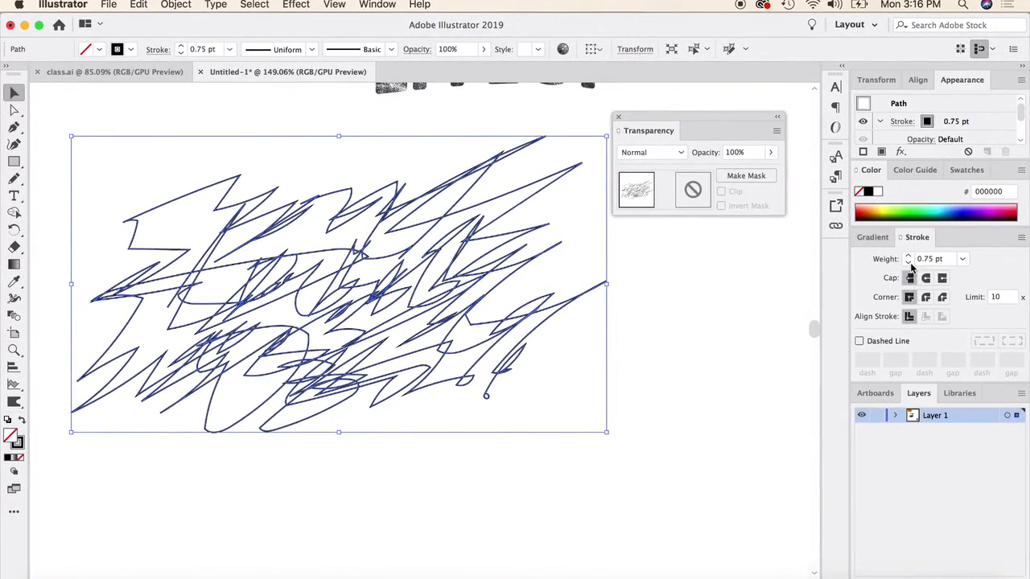
pyautogui.click(908, 262)
pyautogui.click(908, 262)
pyautogui.click(712, 305)
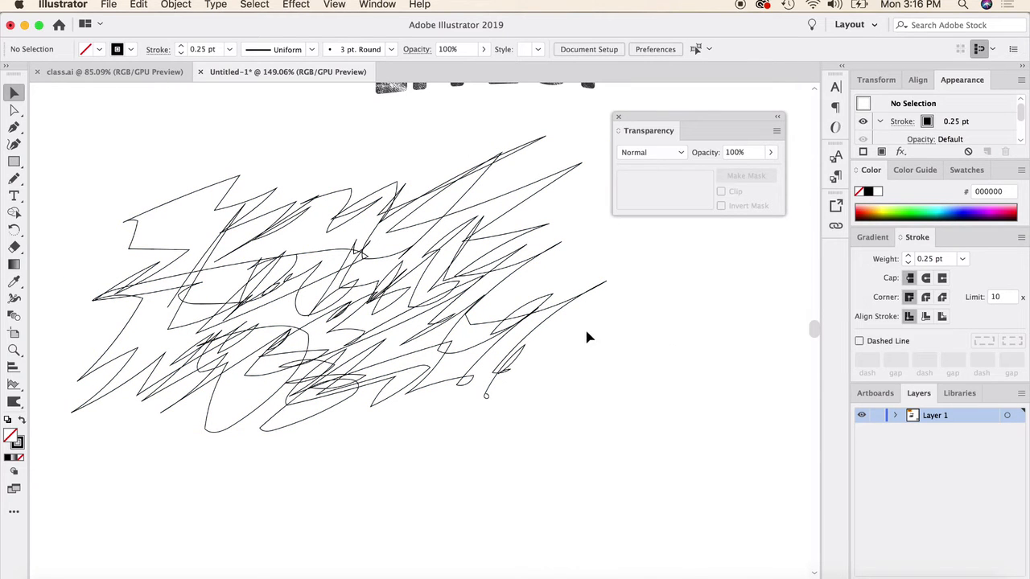
pyautogui.click(412, 283)
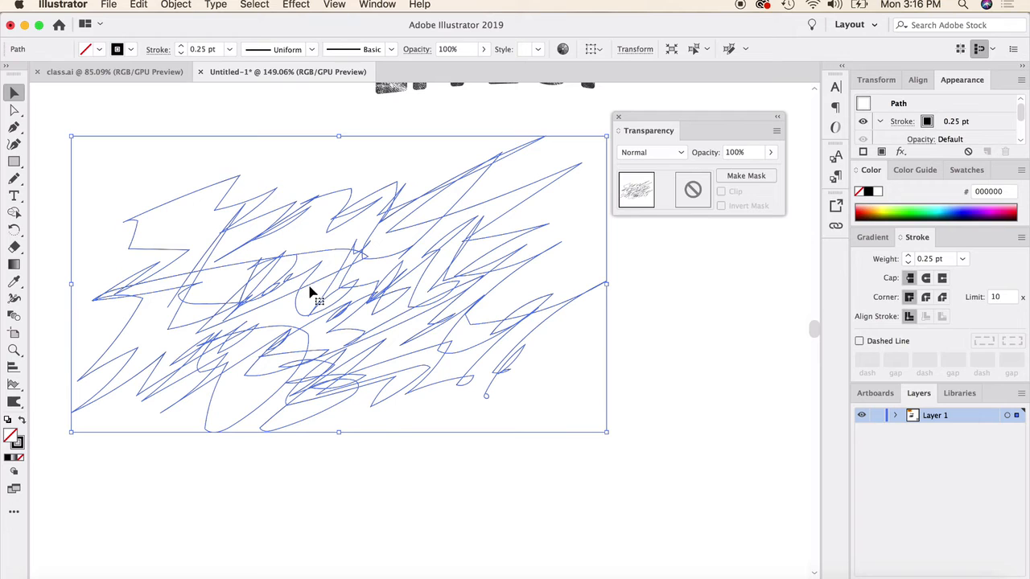
# Step: Try a Pucker & Bloat distortion with 106% bloat on the scribble
pyautogui.click(296, 5)
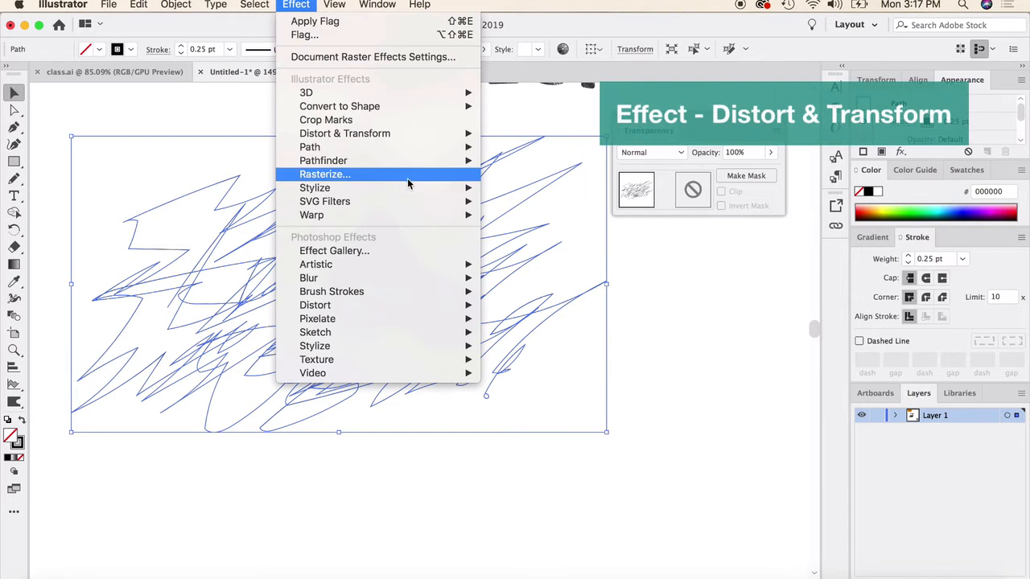
pyautogui.moveTo(404, 188)
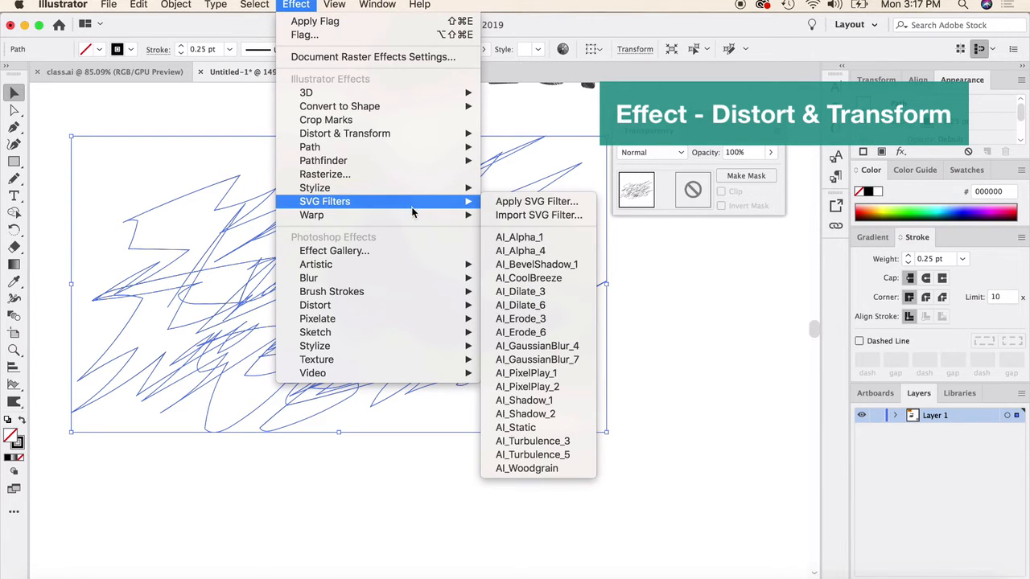
pyautogui.moveTo(407, 134)
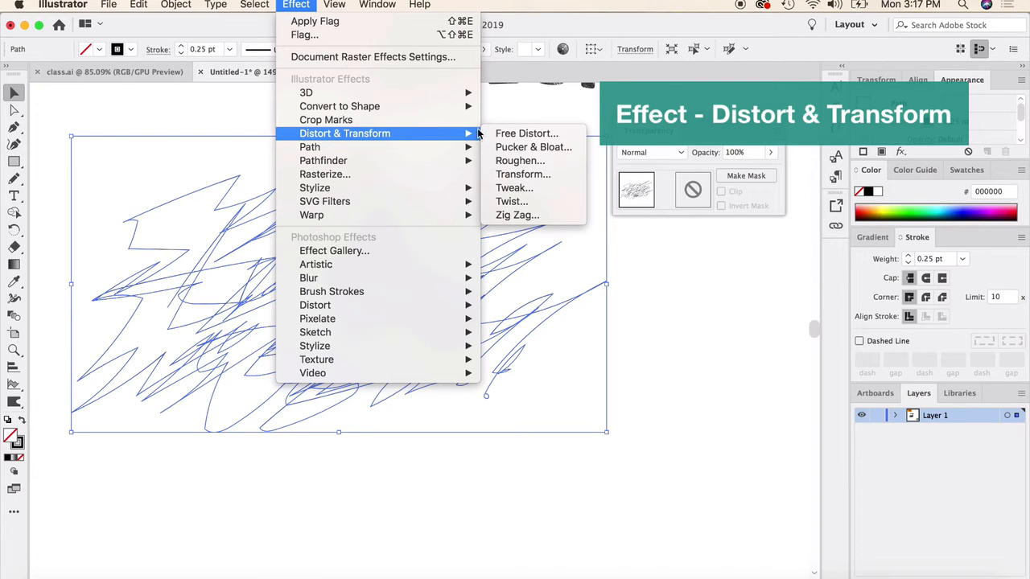
pyautogui.click(531, 147)
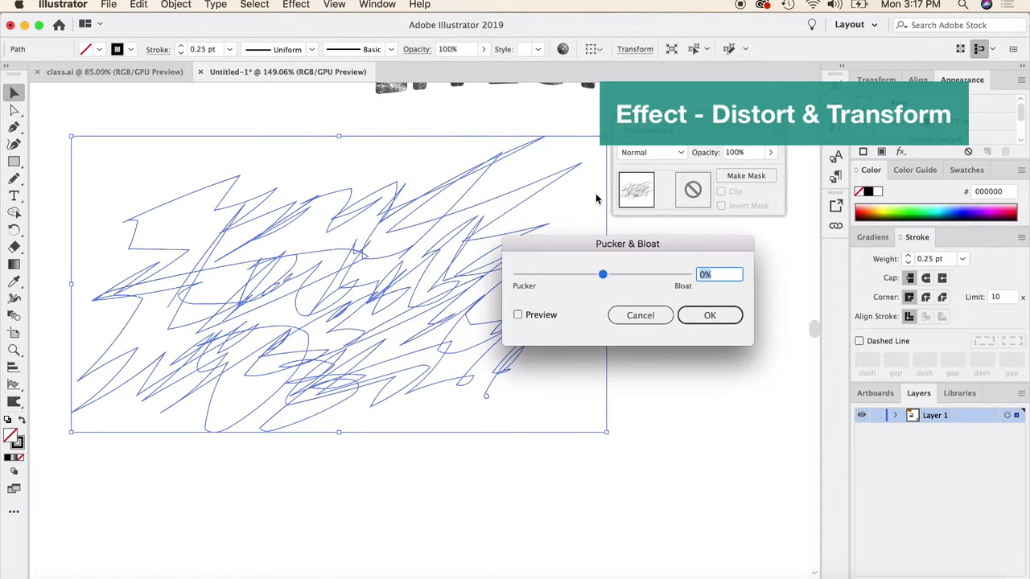
pyautogui.click(518, 316)
pyautogui.moveTo(603, 275); pyautogui.dragTo(650, 277)
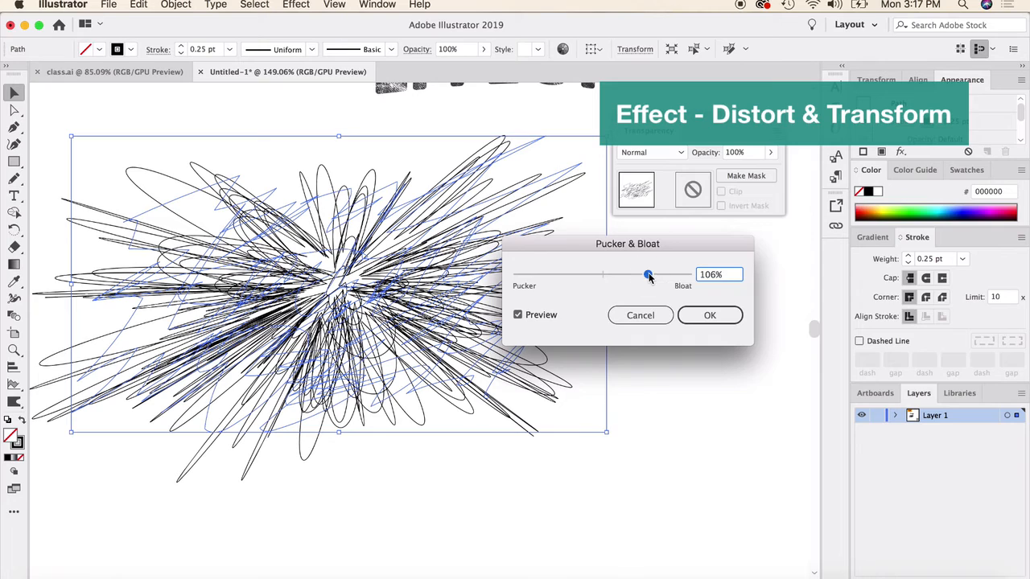
pyautogui.click(631, 318)
# Step: Apply a Roughen effect to the scribble with a relative size of 20%, detail of 39/in and smooth points, and deselect it
pyautogui.click(297, 5)
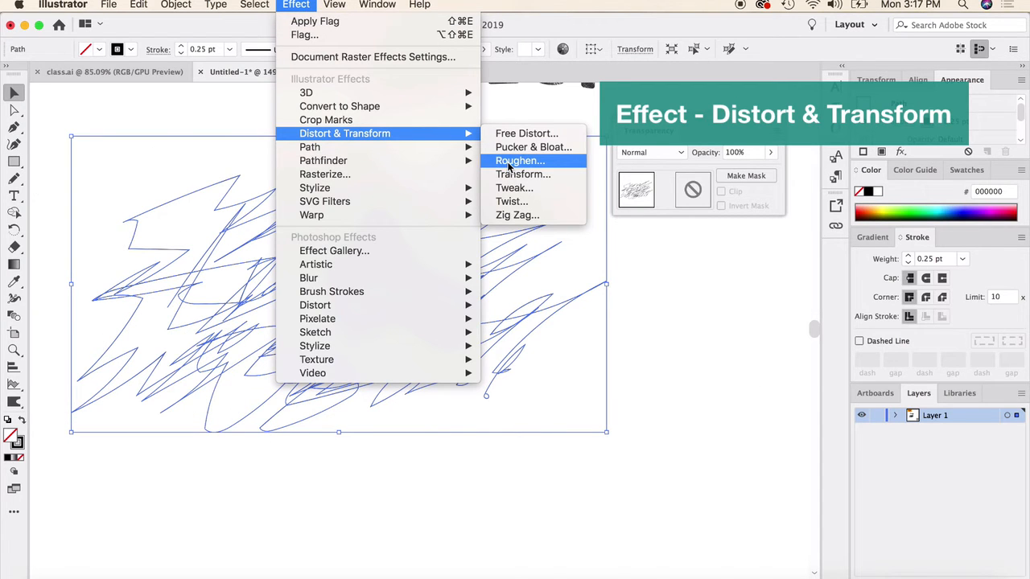
pyautogui.click(509, 164)
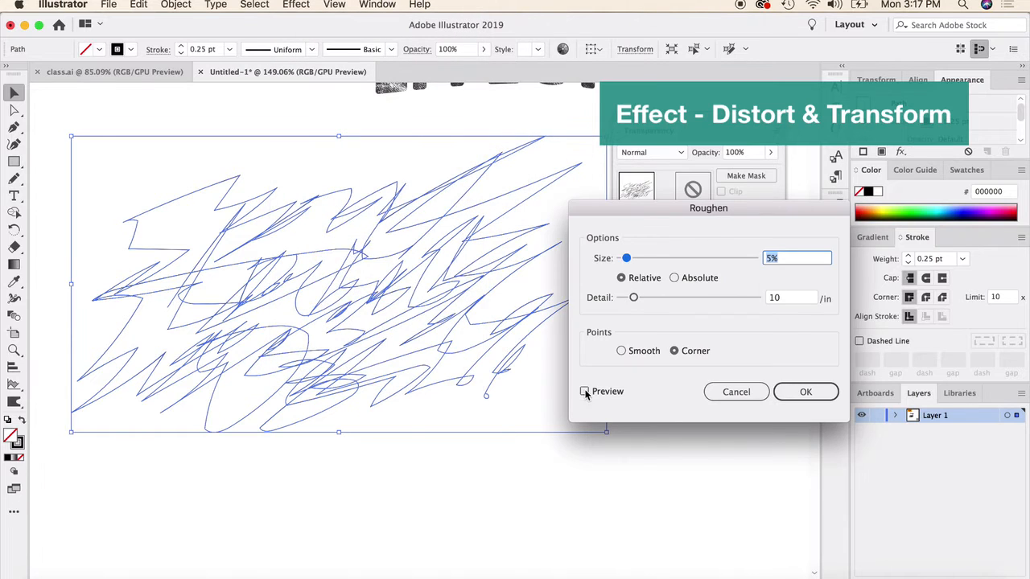
pyautogui.click(585, 391)
pyautogui.moveTo(626, 258); pyautogui.dragTo(695, 262)
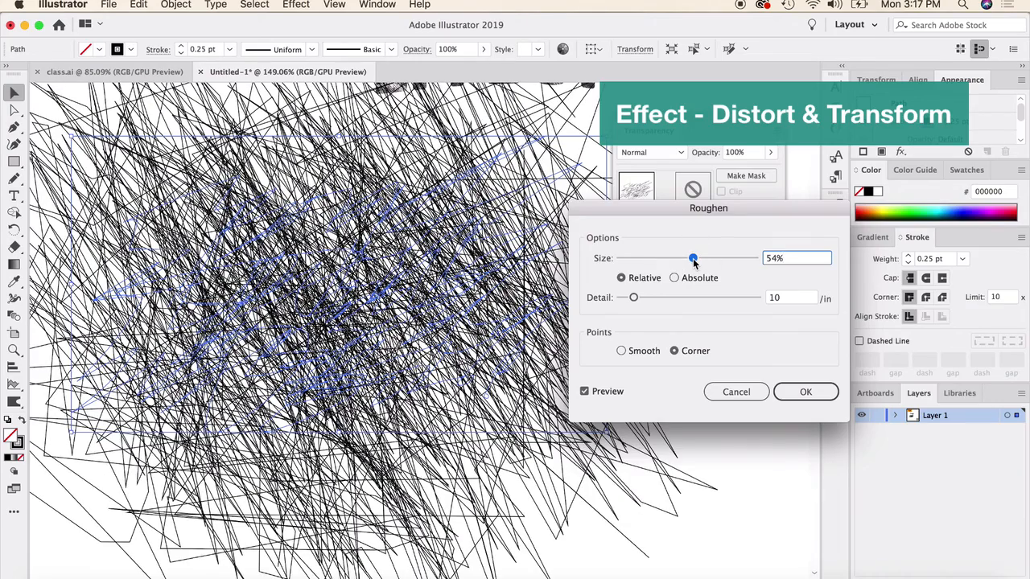
pyautogui.click(660, 260)
pyautogui.moveTo(652, 259)
pyautogui.mouseDown()
pyautogui.moveTo(635, 258)
pyautogui.moveTo(650, 260)
pyautogui.mouseUp()
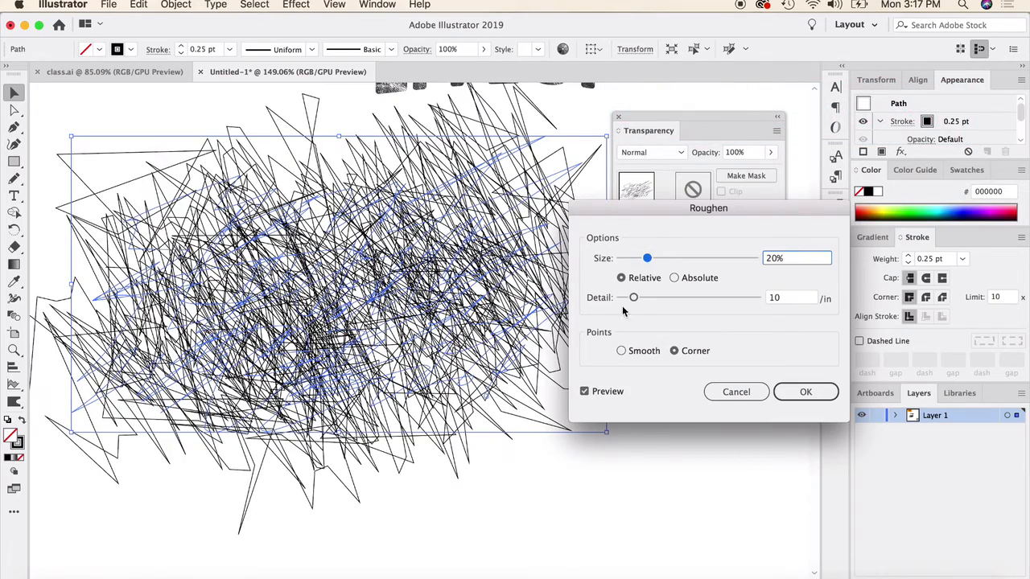
pyautogui.click(673, 296)
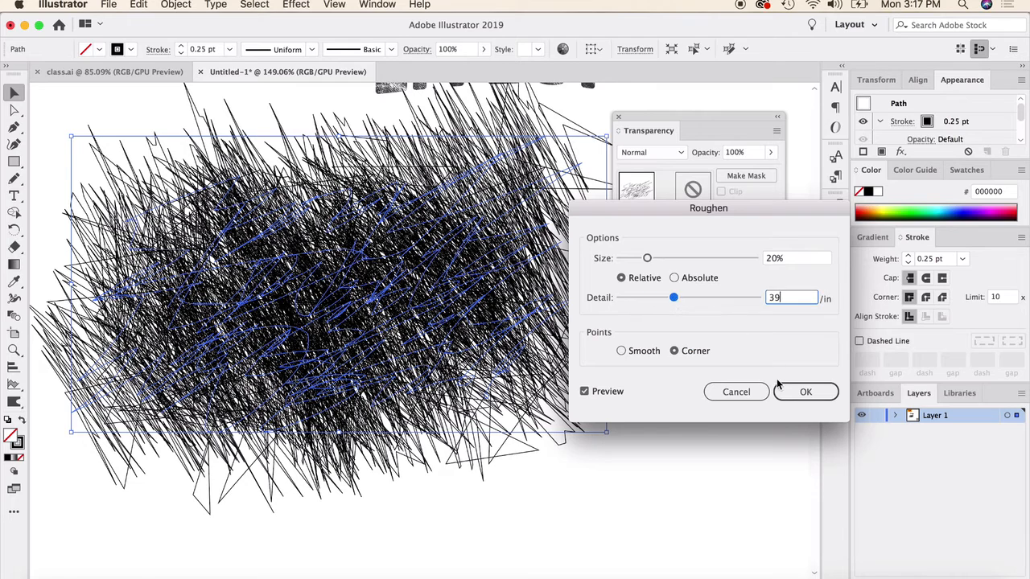
pyautogui.click(622, 352)
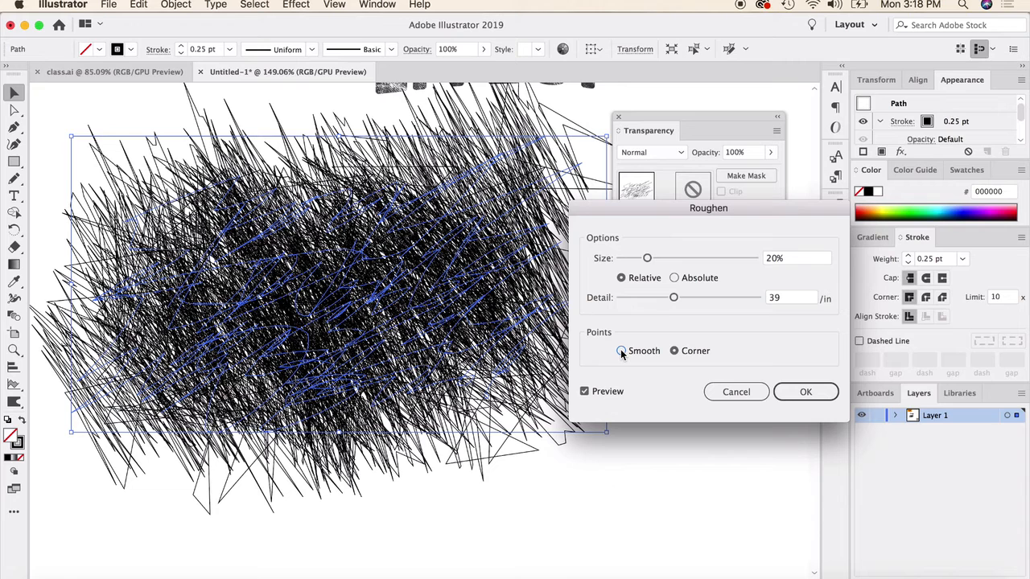
pyautogui.click(621, 351)
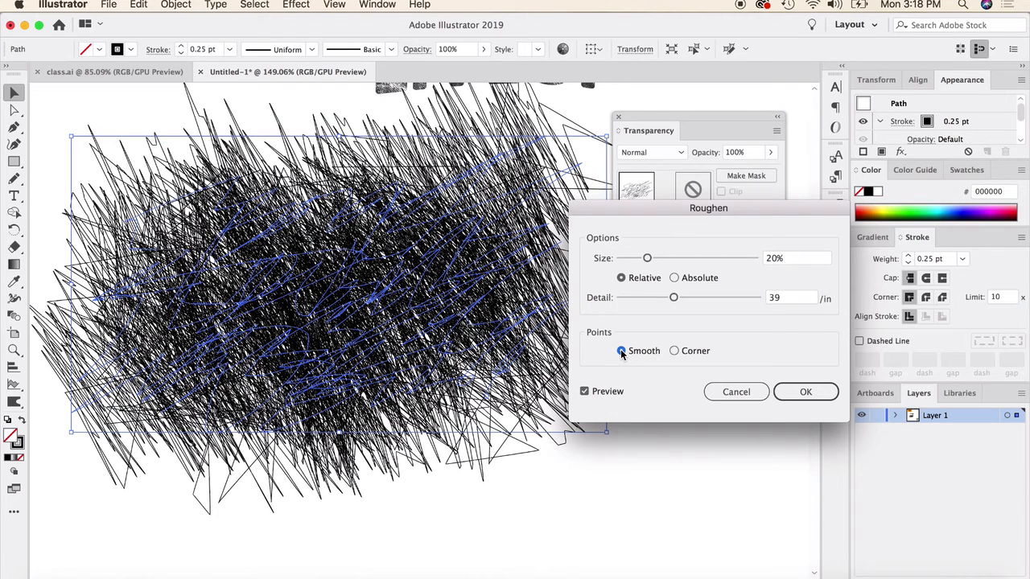
pyautogui.click(803, 393)
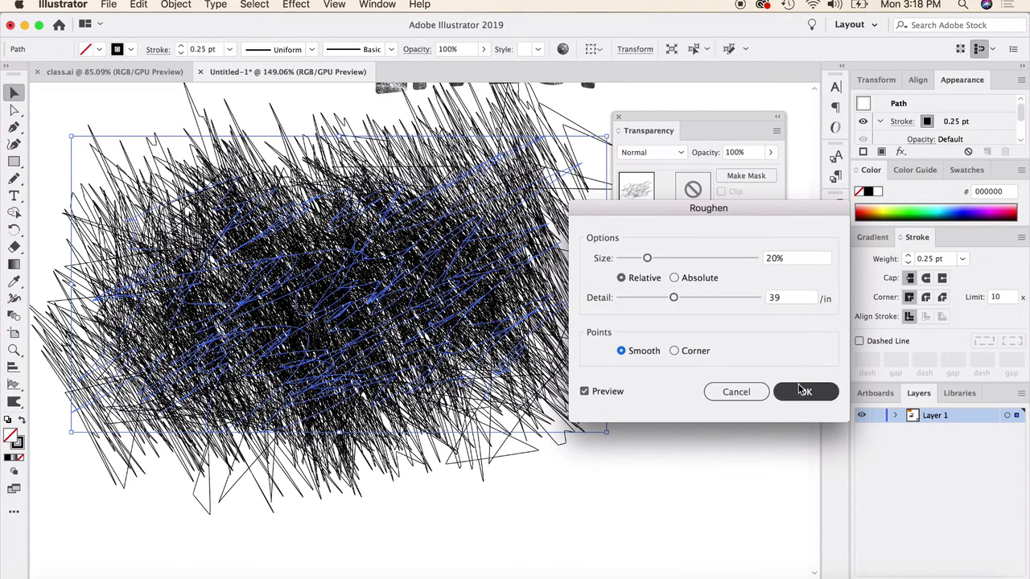
pyautogui.click(627, 448)
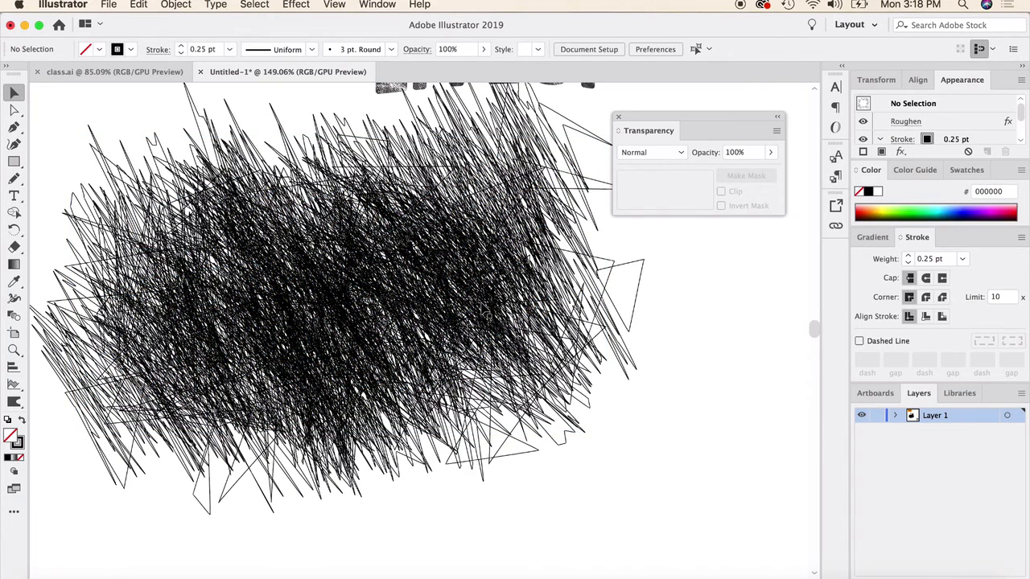
# Step: Release the opacity mask from the grunge lettering and deselect the artwork
pyautogui.scroll(5, 486, 311)
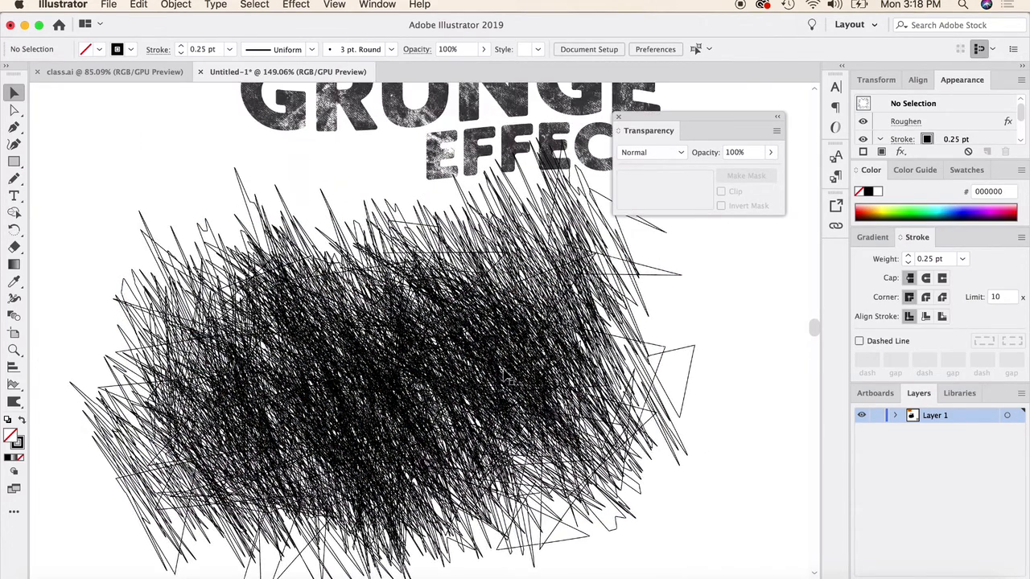
pyautogui.scroll(-3, 505, 374)
pyautogui.scroll(2, 471, 182)
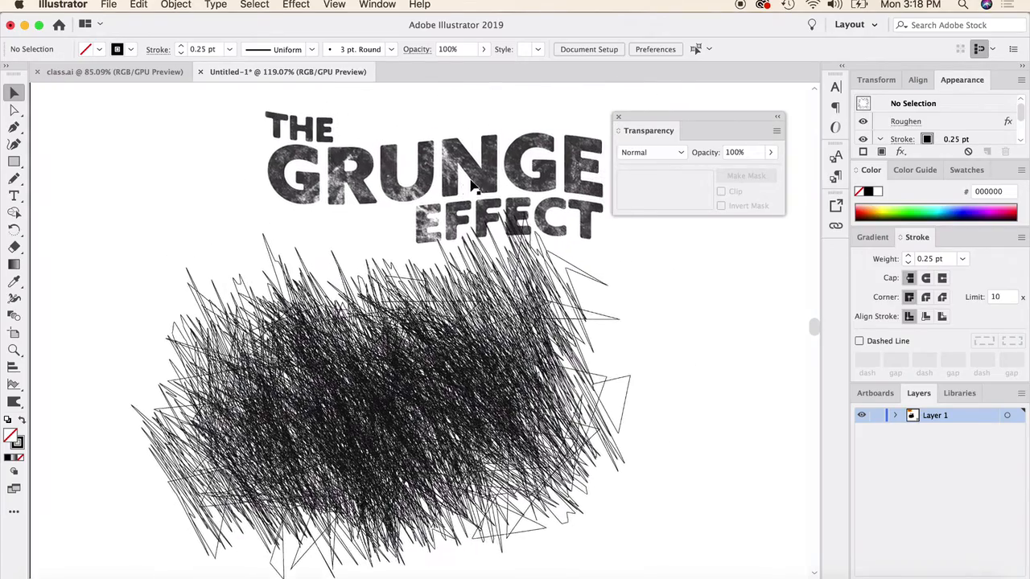
pyautogui.scroll(3, 475, 187)
pyautogui.hscroll(3, 474, 187)
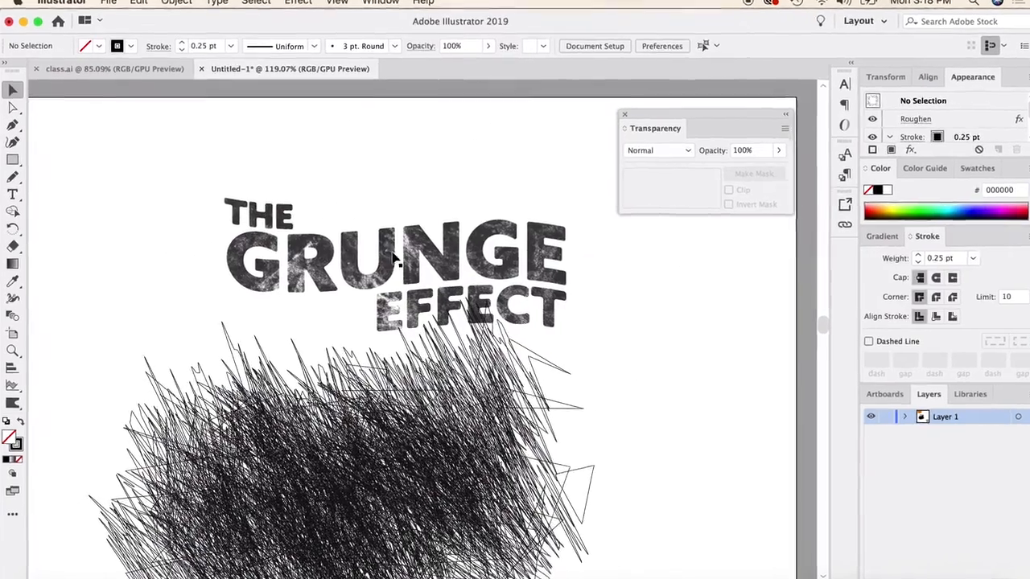
pyautogui.click(394, 257)
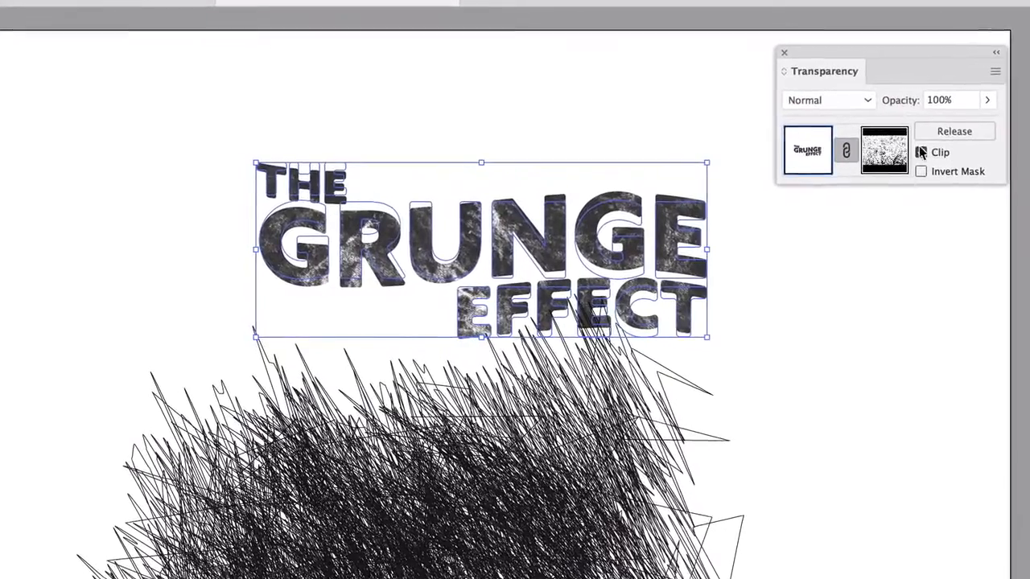
pyautogui.click(921, 152)
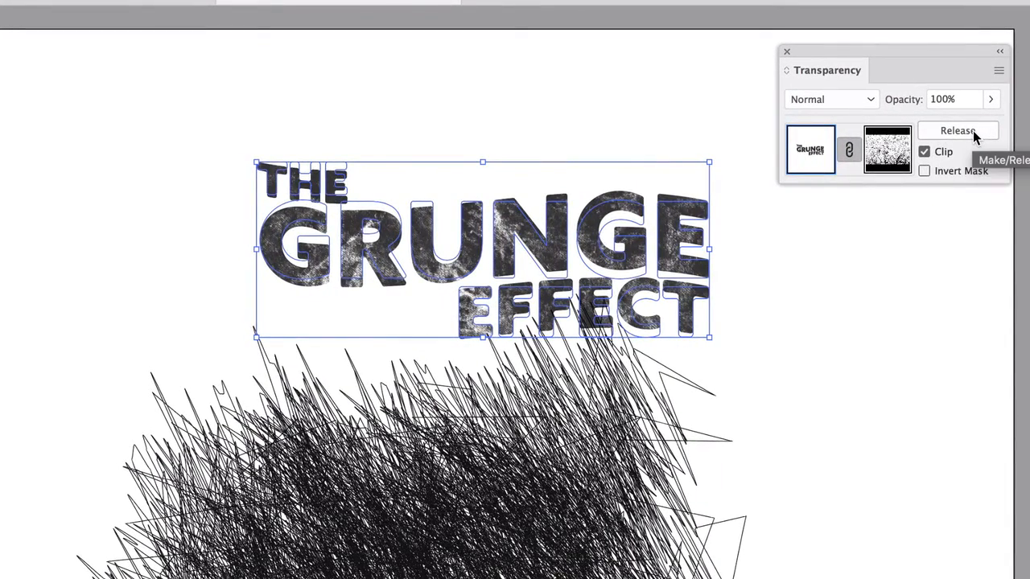
pyautogui.click(972, 130)
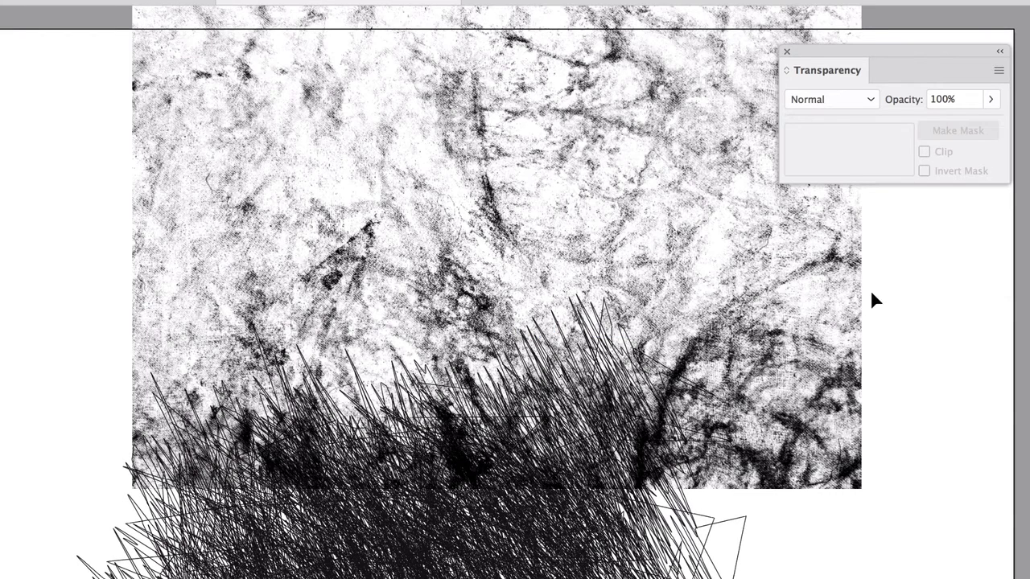
# Step: Delete the grunge texture image and move the roughened scribble up so it covers the lettering
pyautogui.click(469, 254)
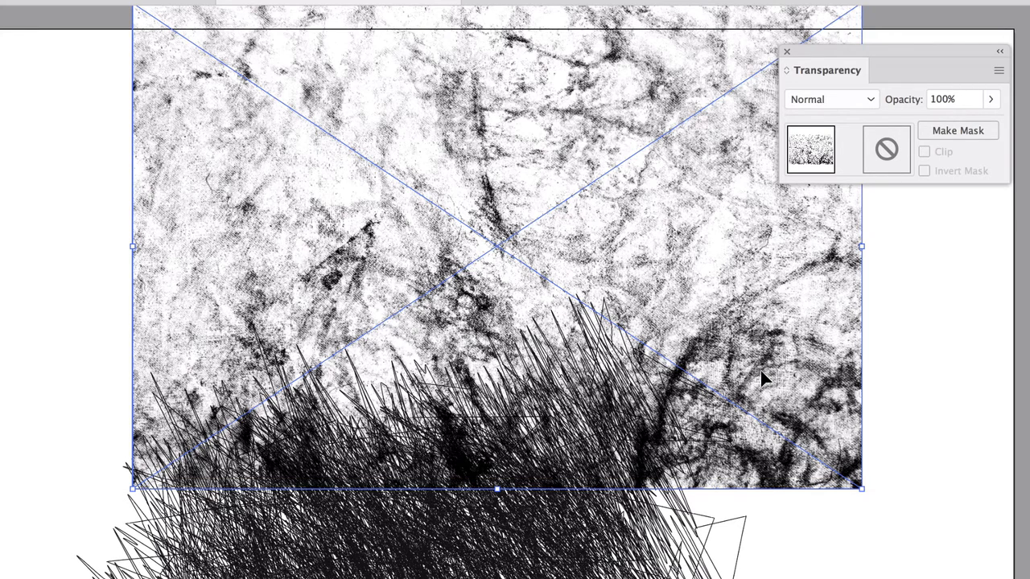
pyautogui.press('Delete')
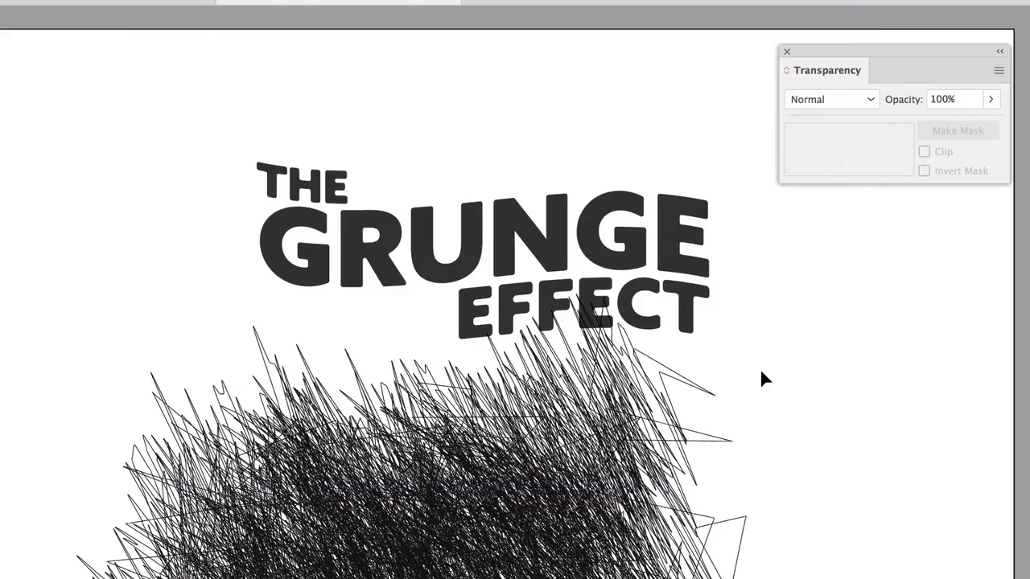
pyautogui.click(548, 483)
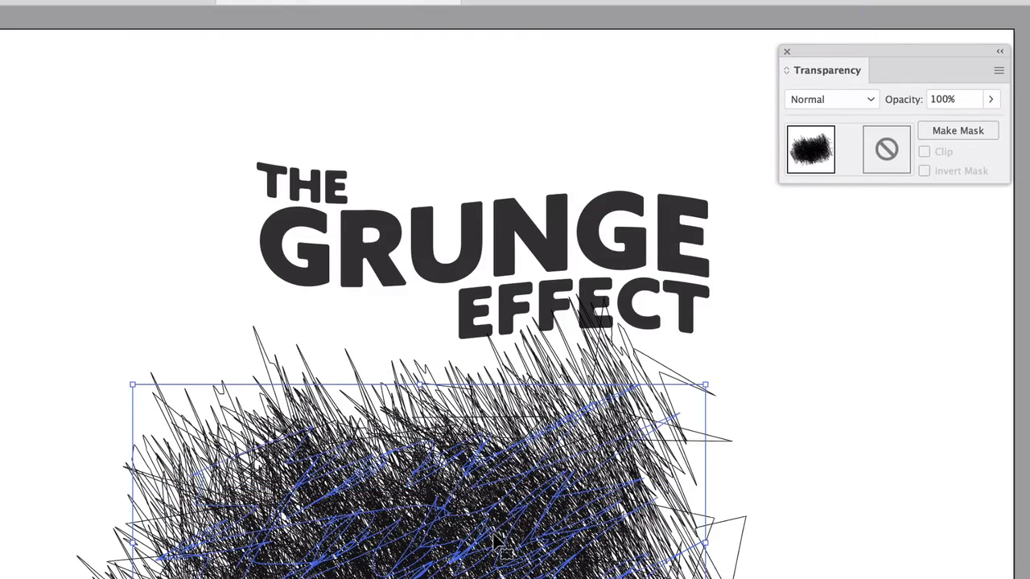
pyautogui.moveTo(493, 544)
pyautogui.mouseDown()
pyautogui.moveTo(534, 282)
pyautogui.moveTo(539, 272)
pyautogui.moveTo(552, 283)
pyautogui.moveTo(544, 280)
pyautogui.moveTo(571, 275)
pyautogui.mouseUp()
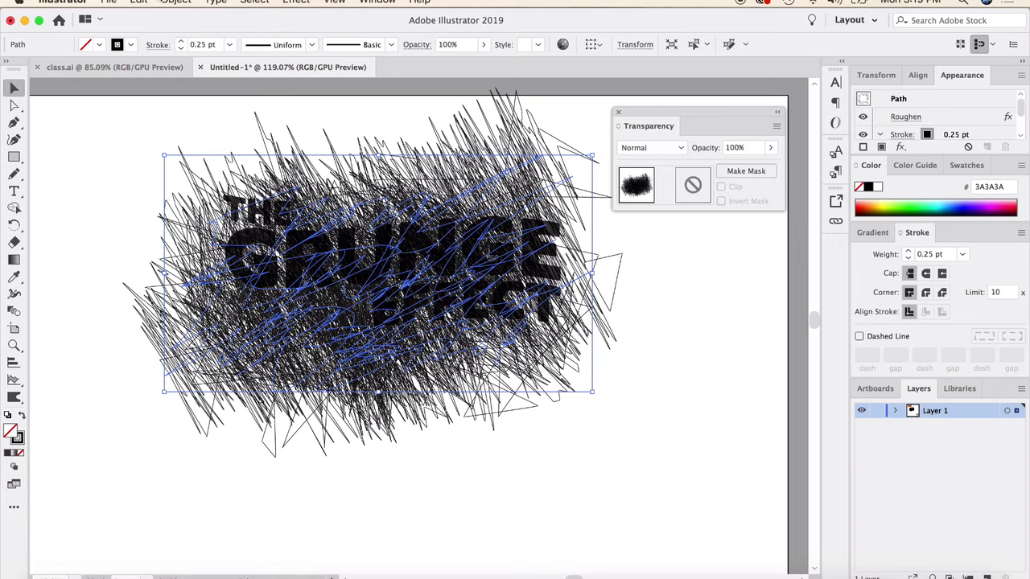
# Step: Apply Outline Stroke to the scribble and shift the outlined scribble slightly over the lettering
pyautogui.click(175, 2)
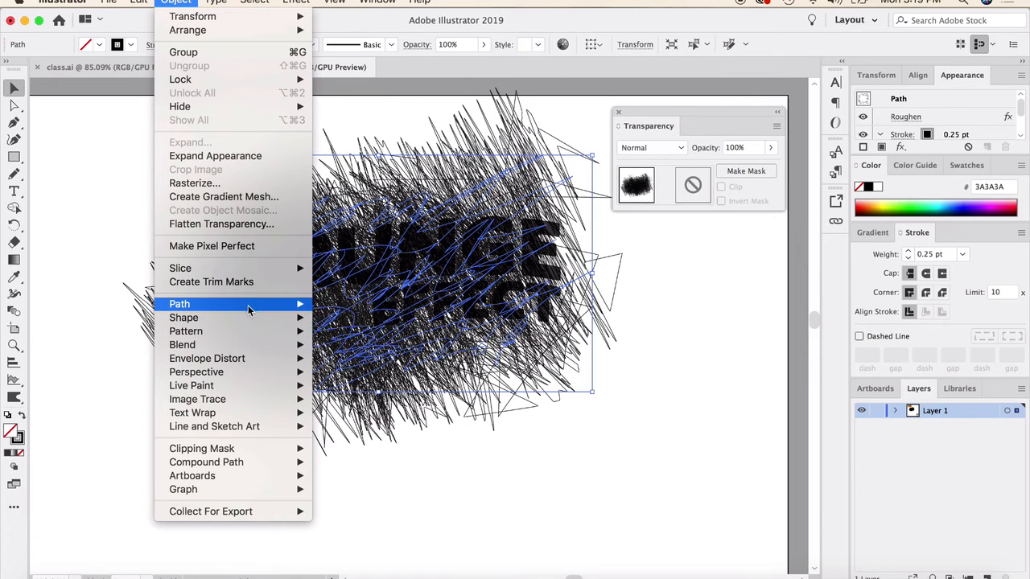
pyautogui.moveTo(248, 304)
pyautogui.click(368, 343)
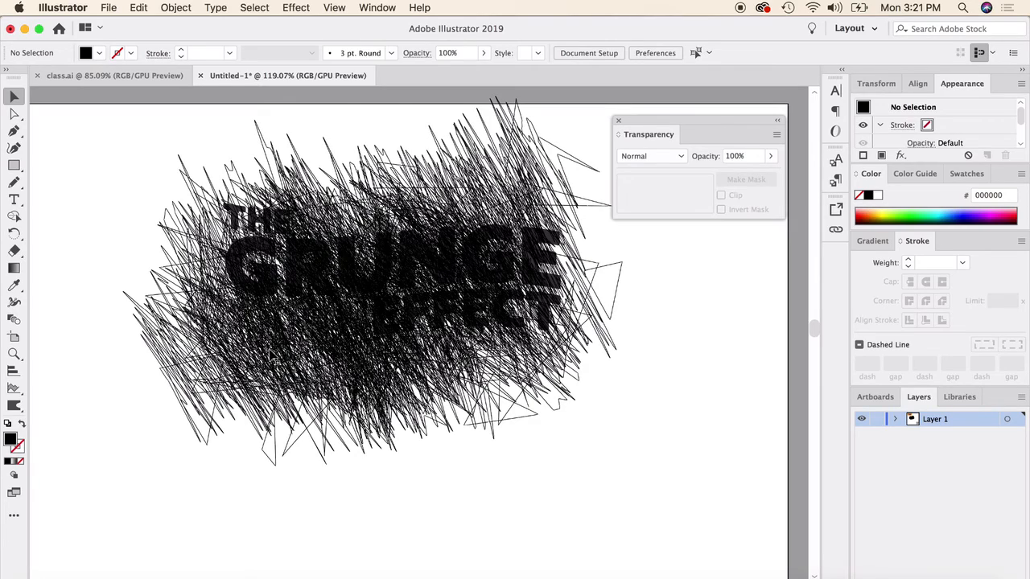
pyautogui.click(271, 337)
pyautogui.moveTo(271, 336); pyautogui.dragTo(269, 326)
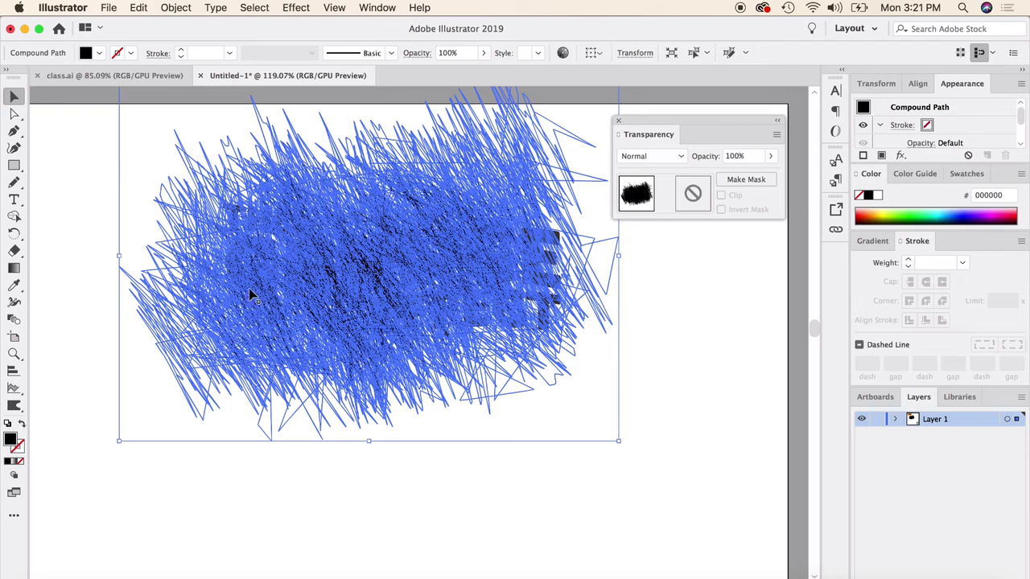
# Step: Select the scribble with the lettering, make a clipped and inverted opacity mask from them, and deselect the result
pyautogui.click(75, 206)
pyautogui.moveTo(291, 229); pyautogui.dragTo(624, 465)
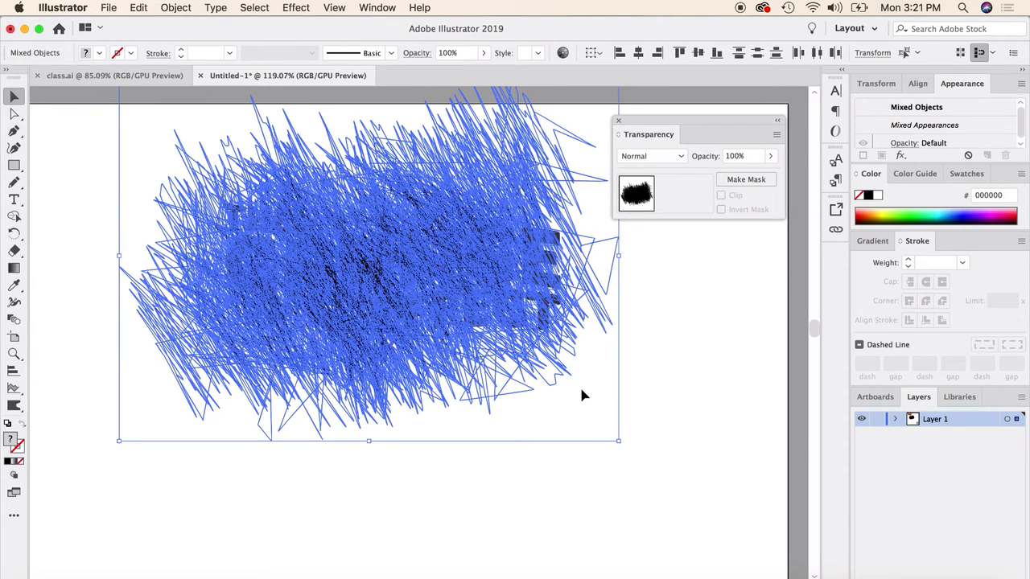
pyautogui.click(746, 182)
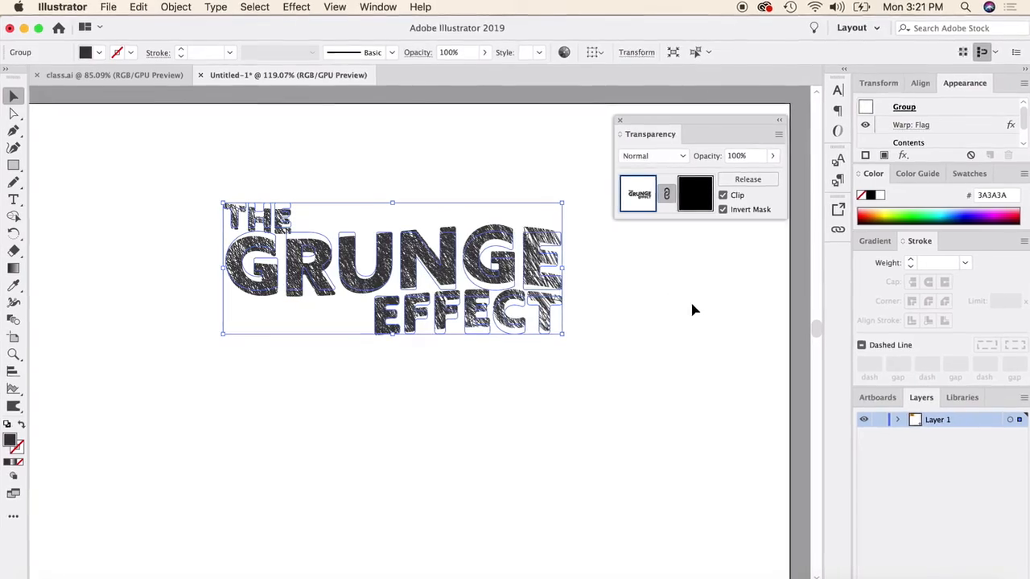
pyautogui.click(694, 310)
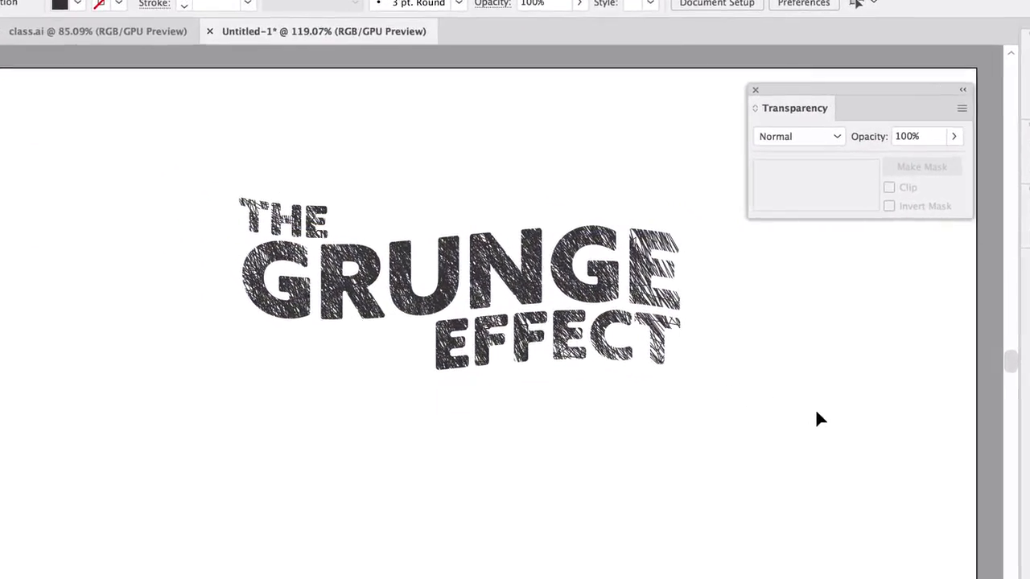
# Step: Select the masked lettering and undo the inversion of its opacity mask
pyautogui.click(516, 276)
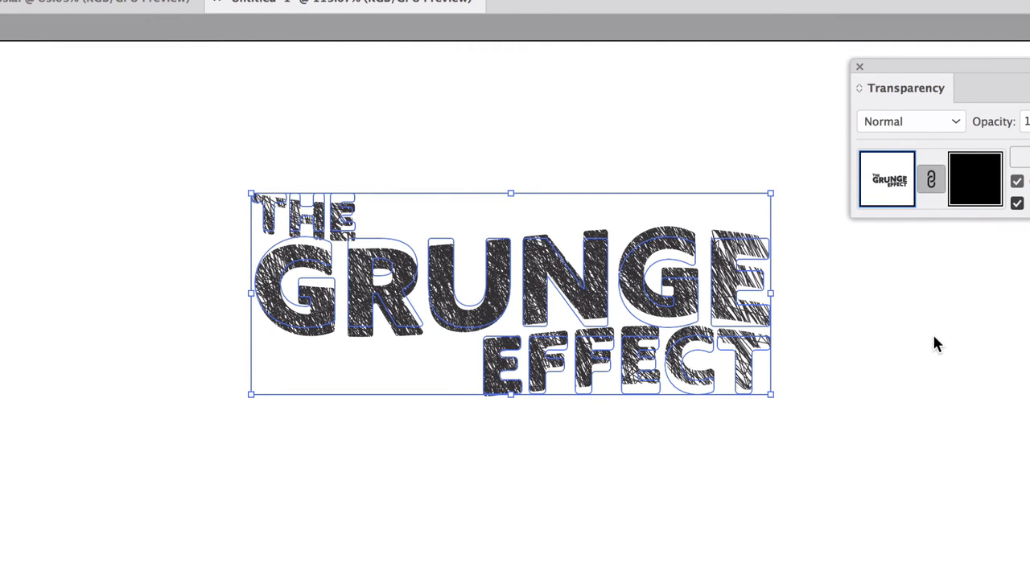
pyautogui.press('super+z')
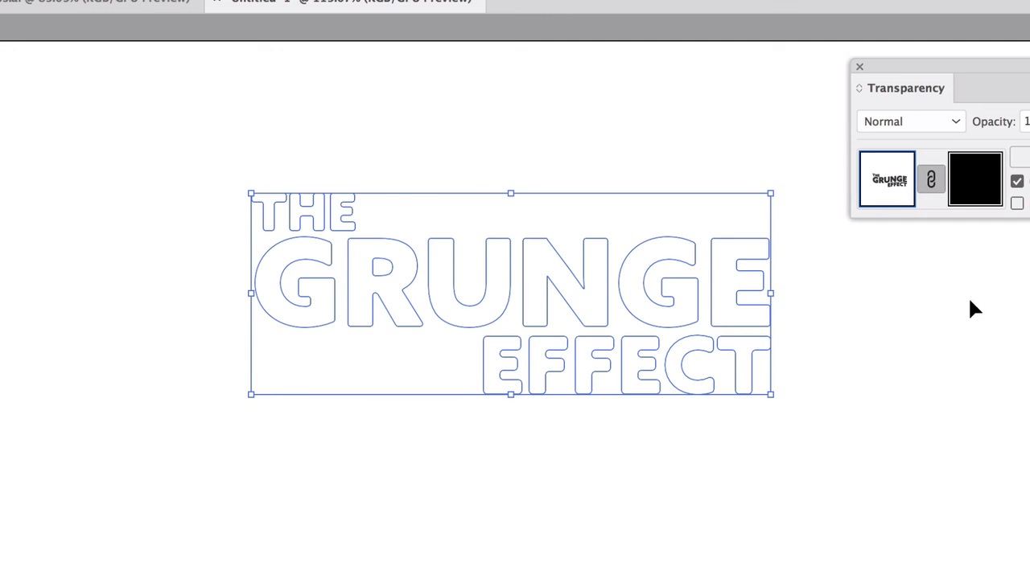